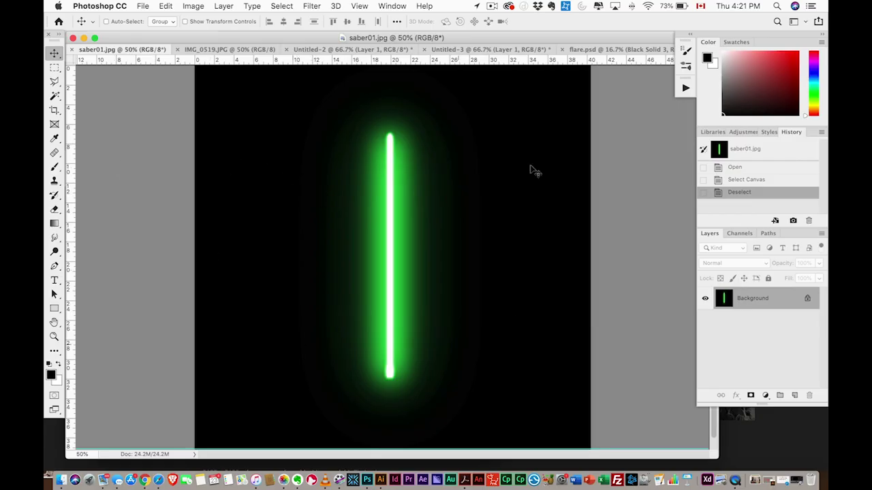
Step: Copy the entire saber01.jpg canvas and paste it into IMG_0519.JPG as a new layer
key(ctrl+a)
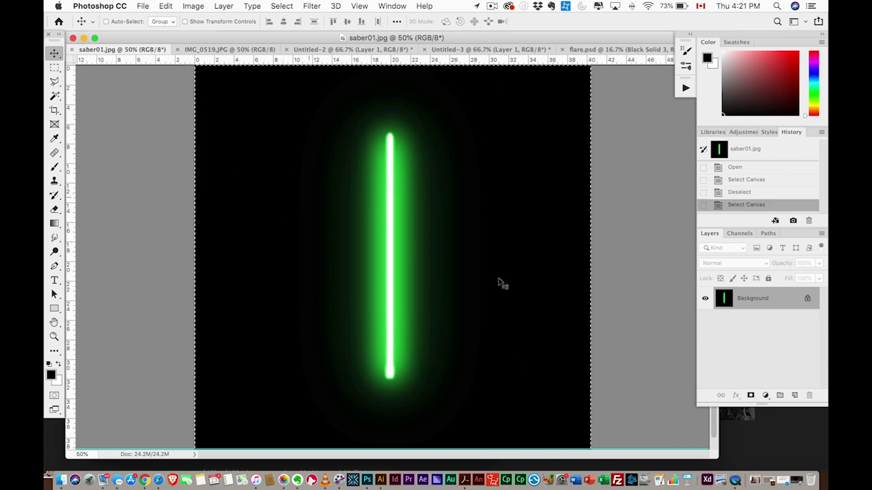
key(super)
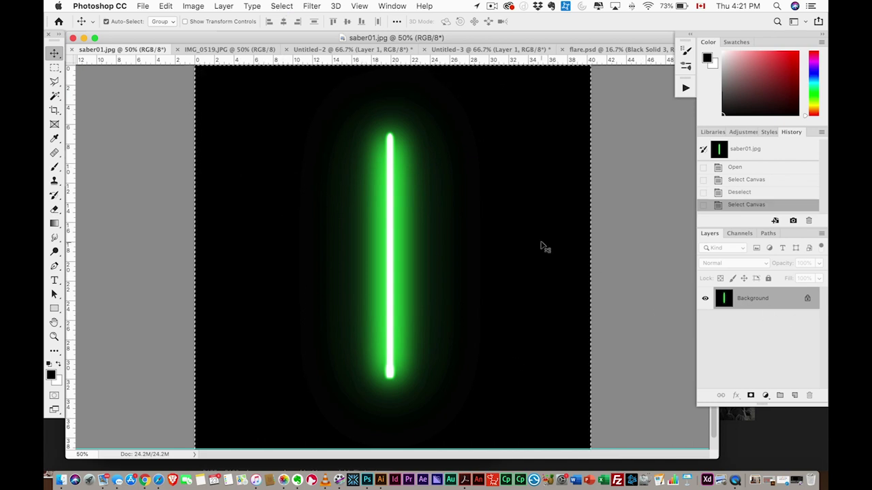
click(229, 50)
scroll(393, 257, down, 1)
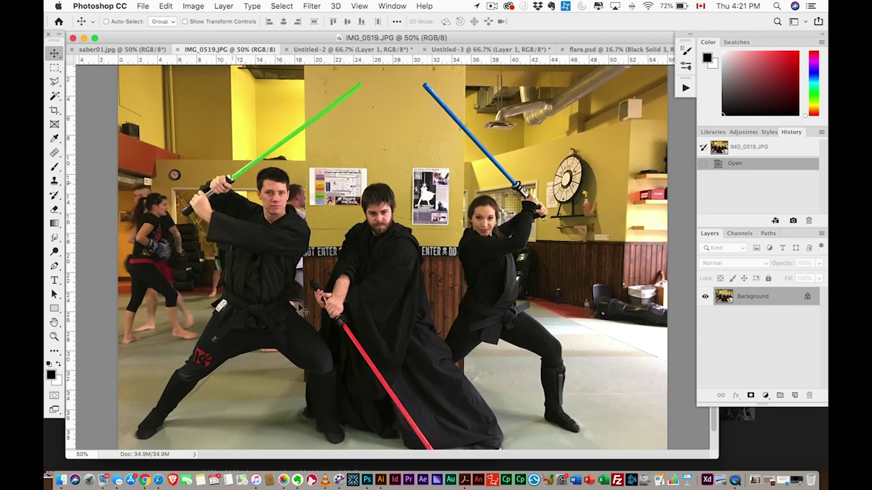
scroll(495, 332, down, 2)
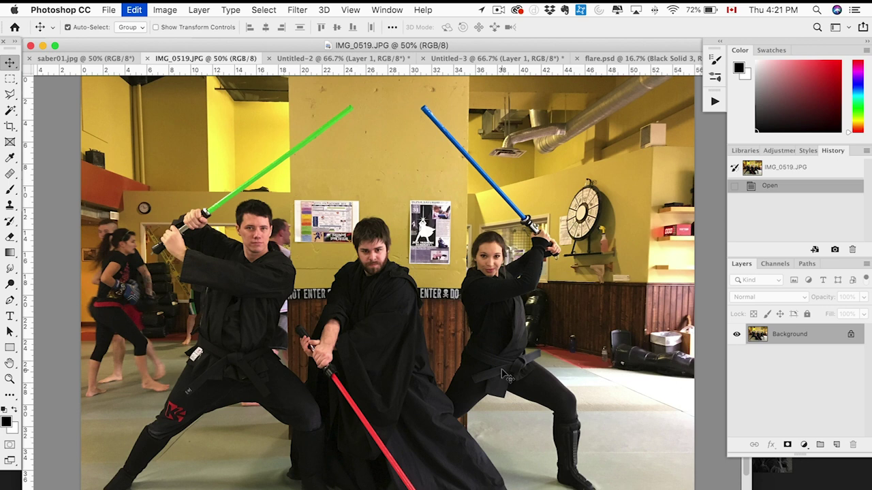
key(super+v)
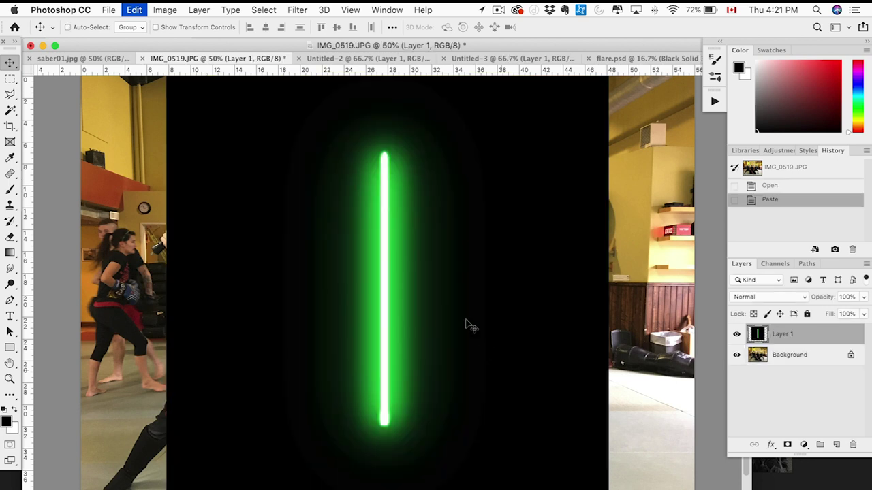
Step: Scale the pasted saber layer down to about 76% and rotate it to roughly match the green blade's angle
key(super+t)
drag(276, 171, 276, 224)
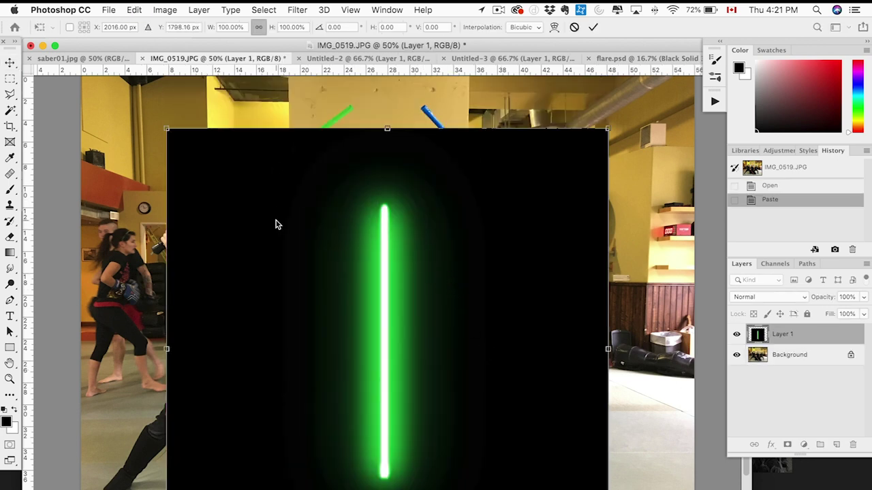
drag(167, 128, 271, 234)
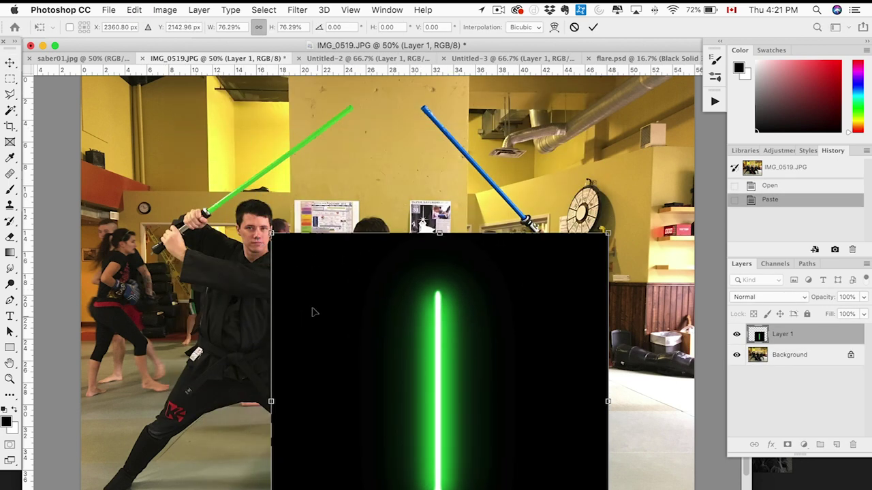
drag(311, 307, 267, 225)
drag(203, 171, 375, 102)
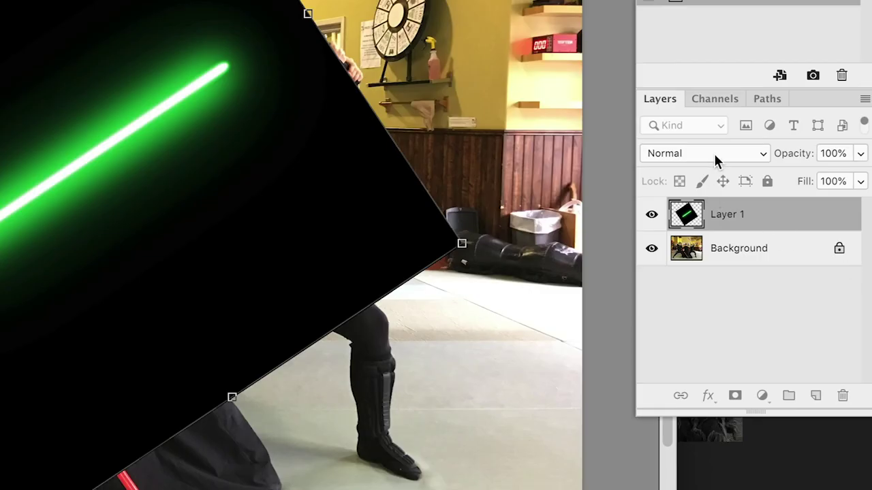
Step: Set the saber layer's blend mode to Screen and fit the glow over the green blade
click(715, 153)
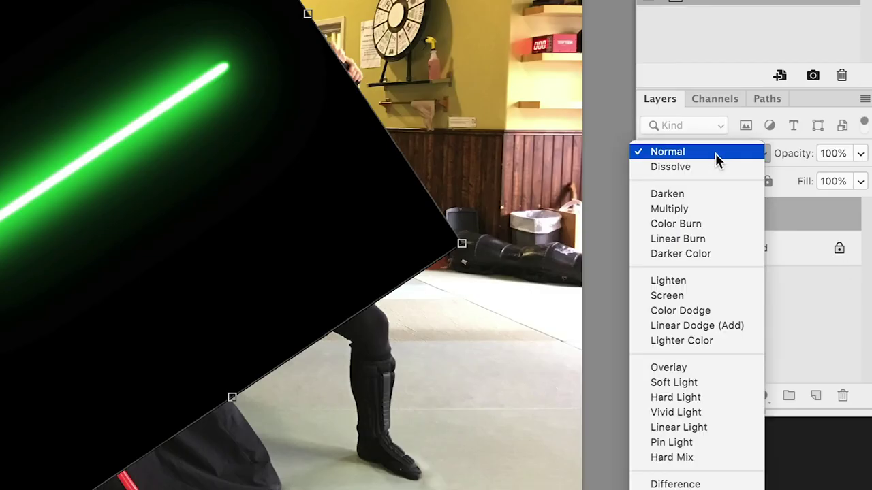
click(673, 295)
drag(324, 25, 372, 0)
drag(142, 194, 26, 25)
drag(355, 219, 336, 199)
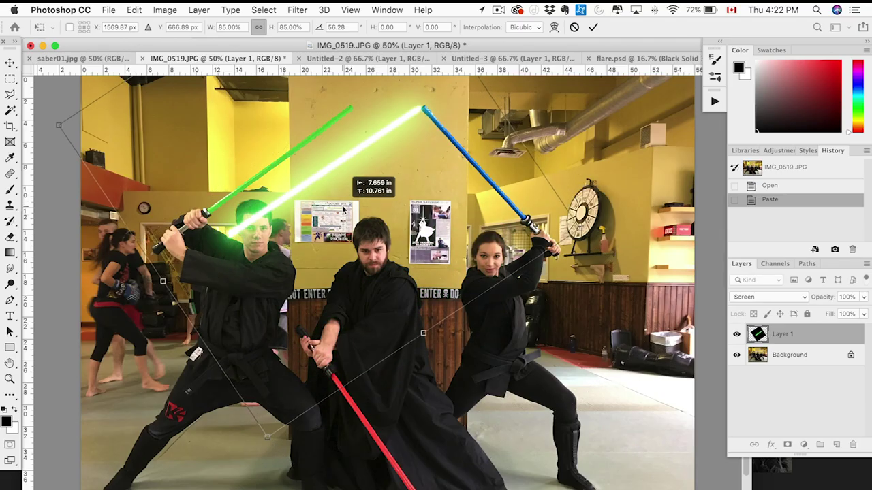
drag(268, 433, 277, 392)
drag(331, 244, 301, 250)
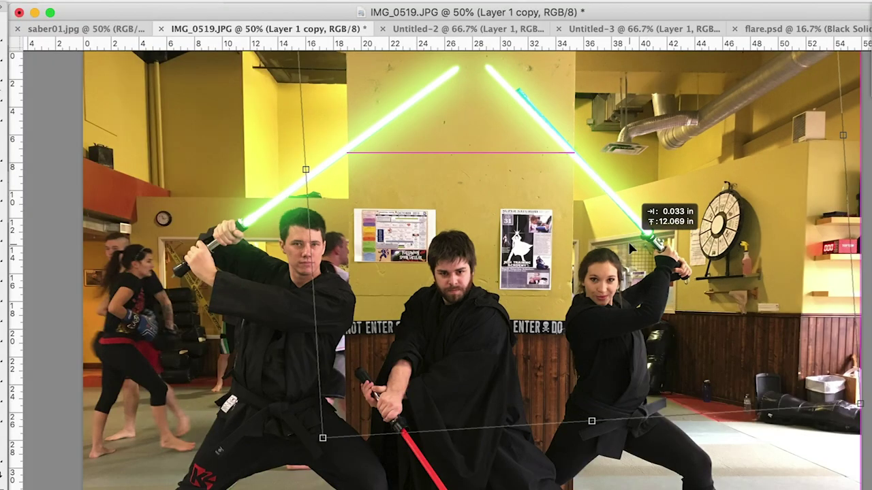
Step: Fine-tune the duplicated saber's angle and position so it covers the woman's blue blade
drag(577, 472, 564, 472)
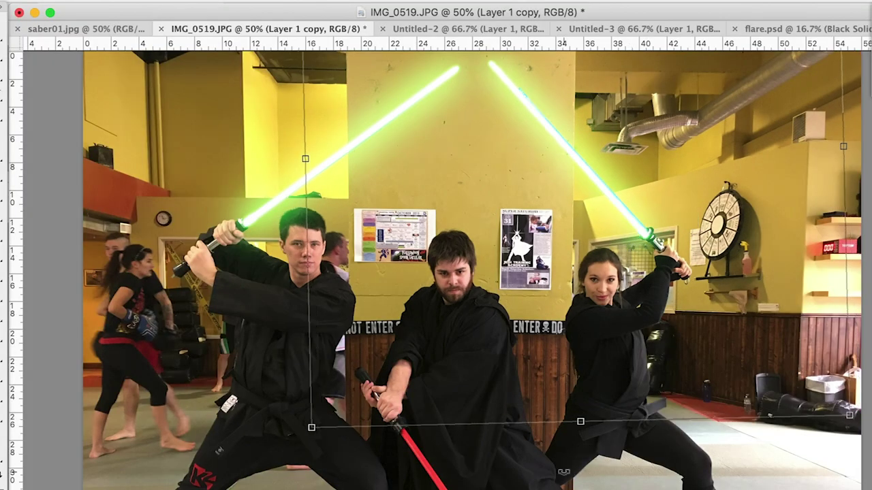
key(Up)
key(Up)
key(Up)
key(Right)
key(Right)
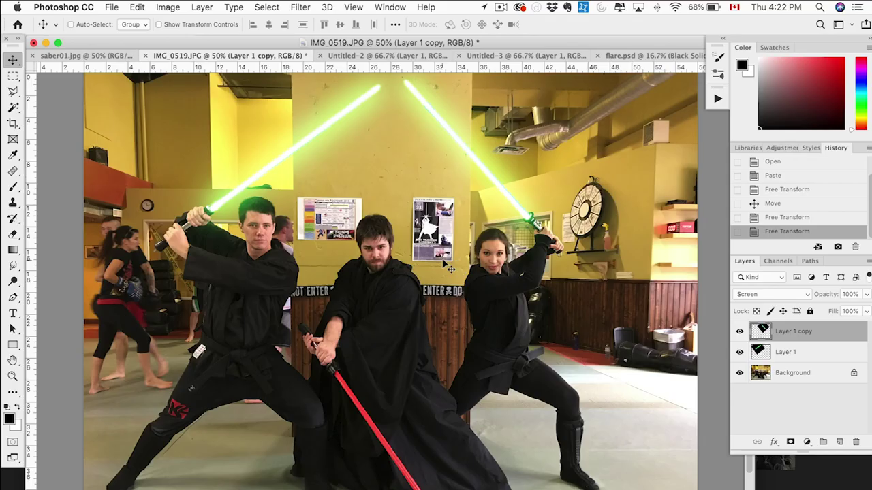
Step: Colorize the duplicated saber blue with Hue/Saturation, using a hue of about 203 and a strongly raised saturation
key(super+u)
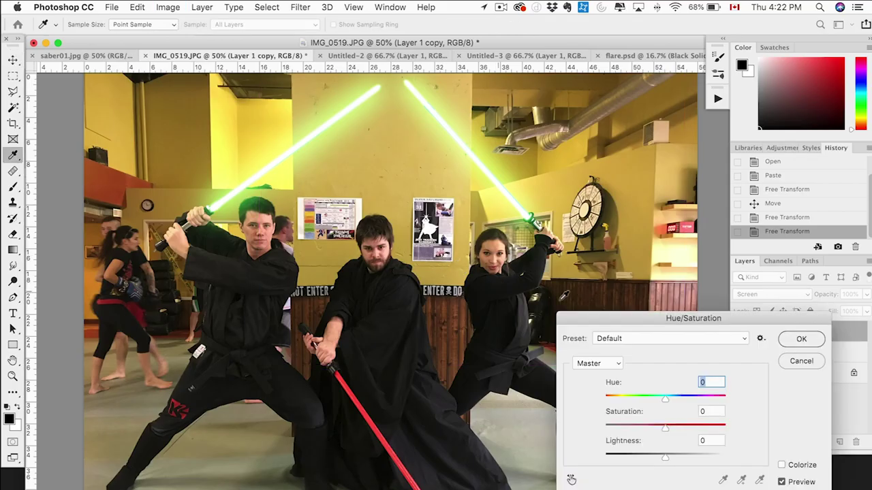
drag(627, 312, 321, 208)
click(477, 362)
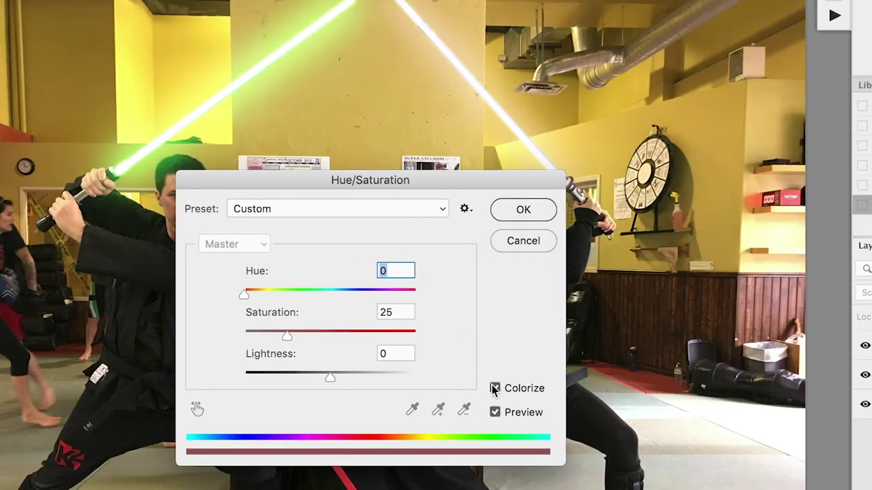
drag(453, 180, 279, 146)
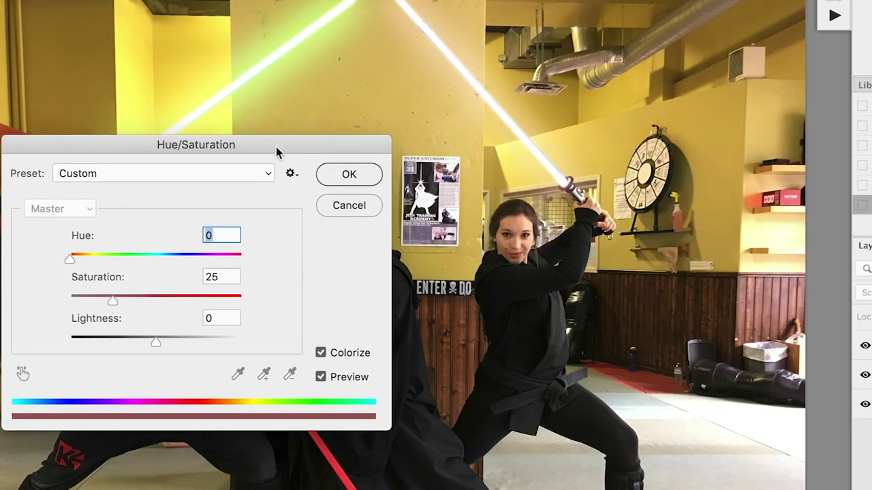
click(162, 259)
click(179, 300)
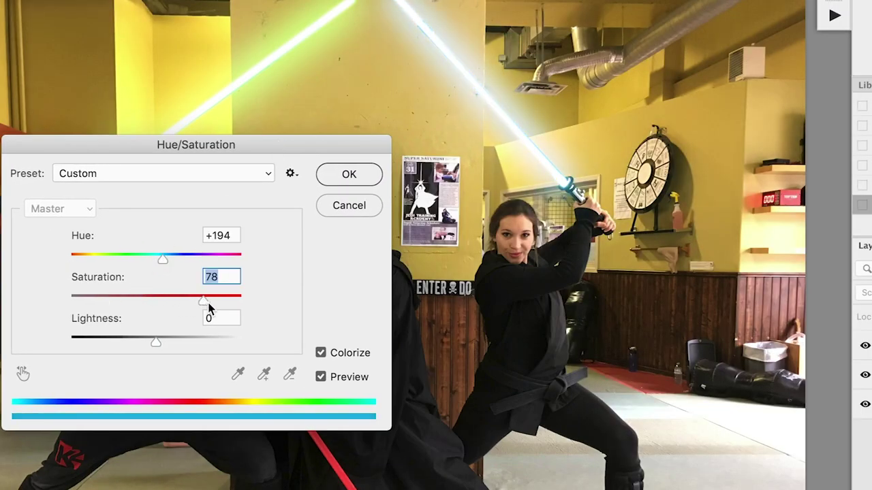
click(169, 259)
drag(169, 260, 167, 260)
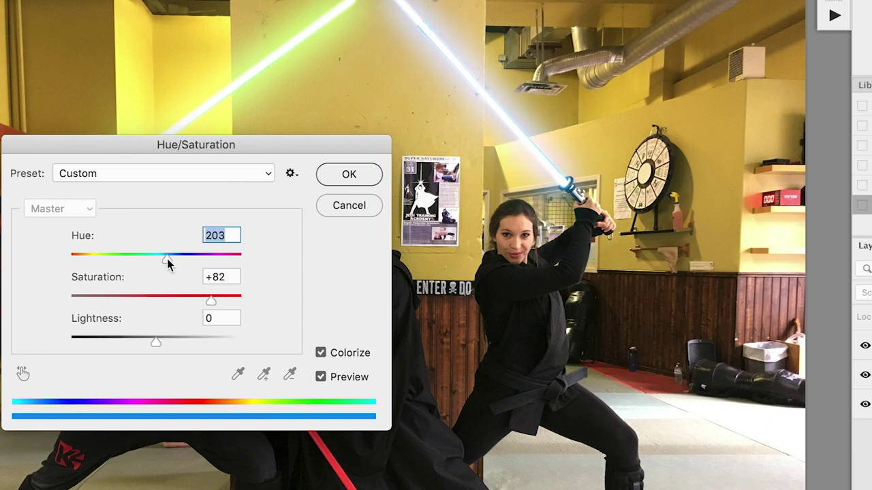
drag(218, 295, 222, 295)
click(347, 175)
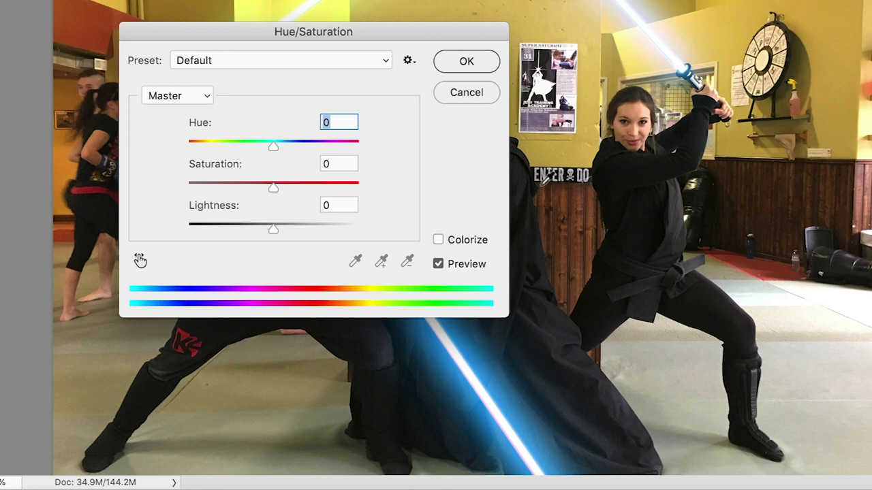
Step: Colorize the middle man's saber copy red with Hue/Saturation and raise its saturation
click(437, 241)
click(295, 184)
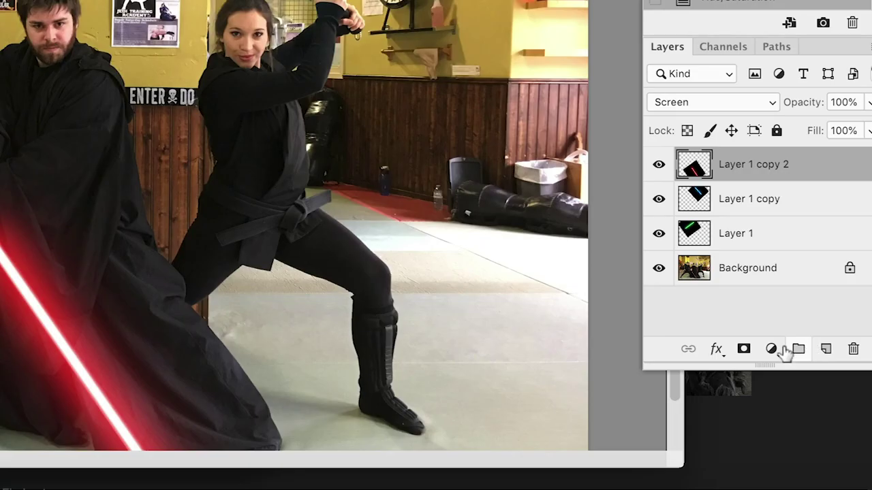
Step: Add a Curves adjustment layer and place it directly above the Background layer
click(807, 441)
scroll(772, 349, down, 3)
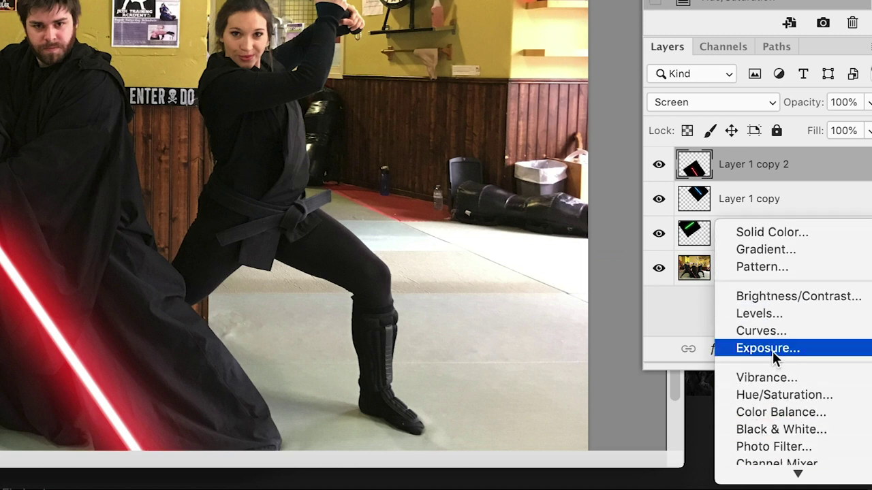
click(775, 331)
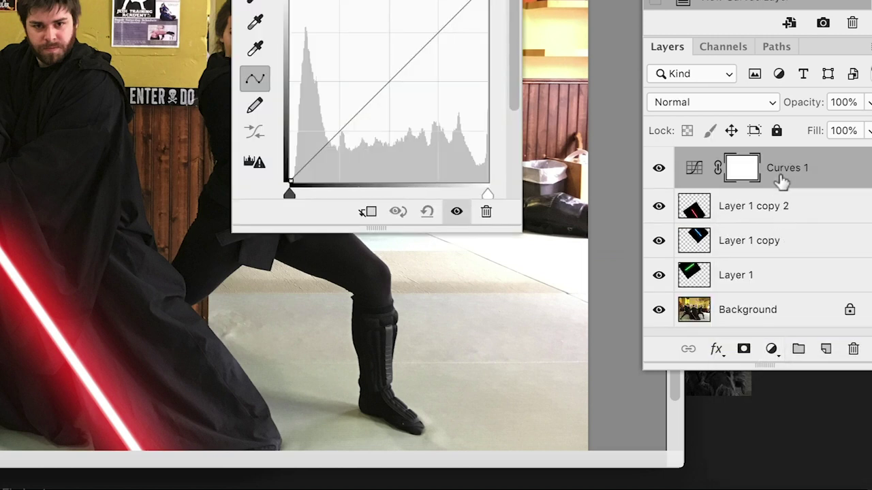
drag(781, 179, 764, 286)
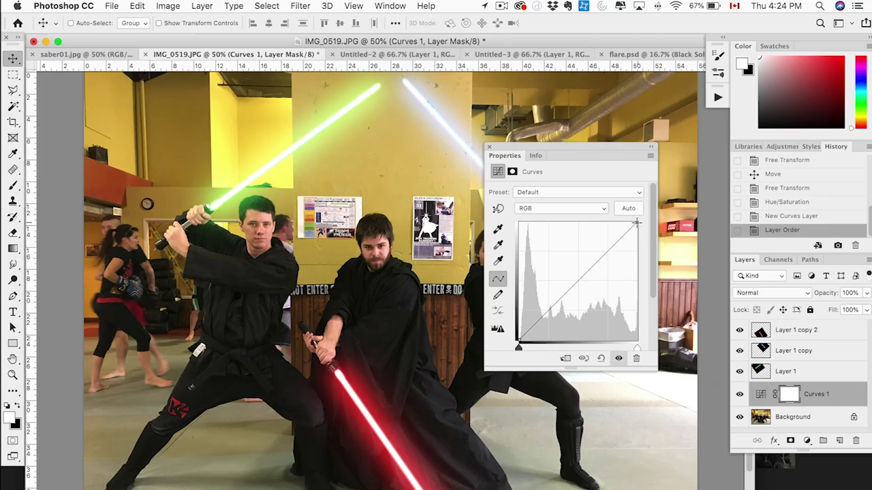
Step: Darken the photo by lowering the curve's white point and bending its upper section downward
drag(488, 0, 484, 37)
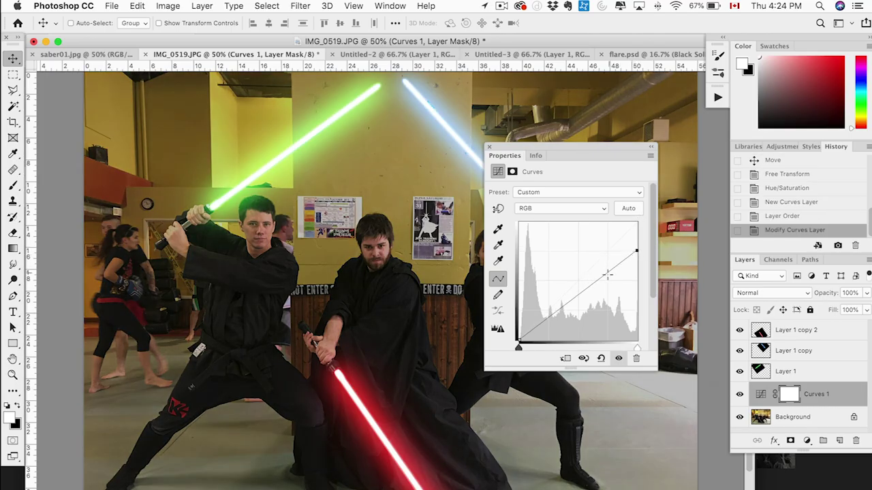
drag(608, 274, 607, 279)
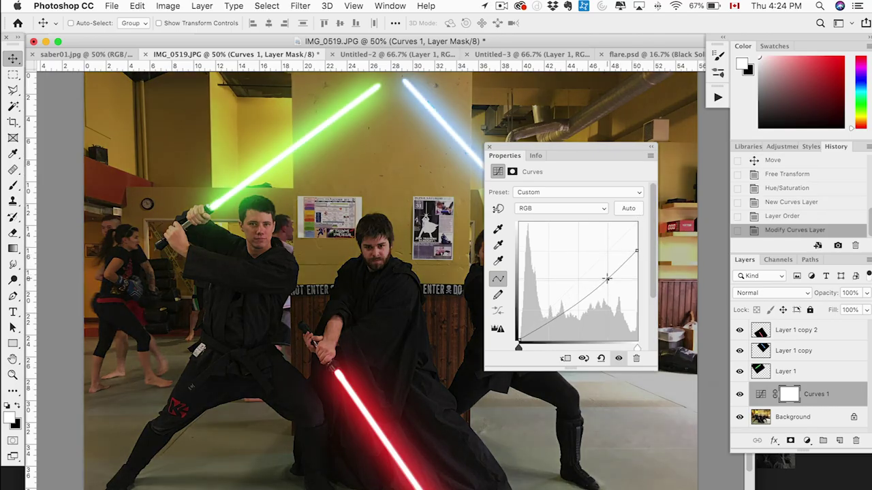
click(488, 146)
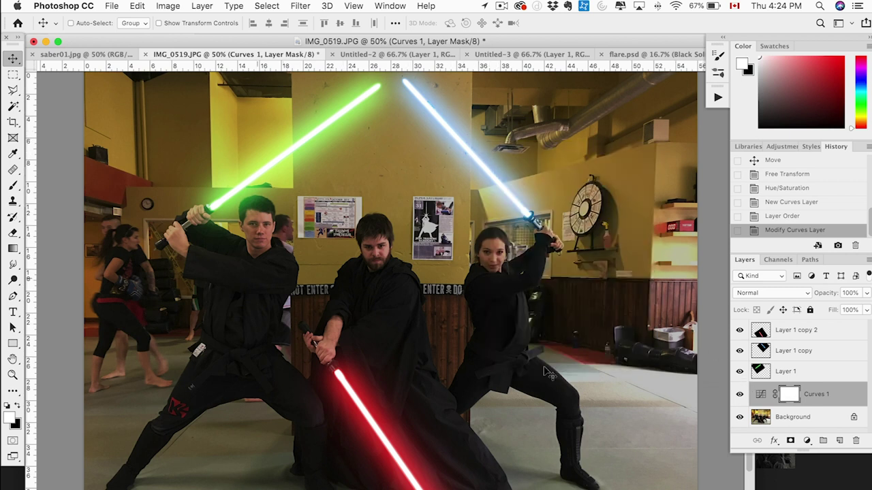
Step: Configure a soft black brush at 1400 px and 0% hardness for painting on the Curves mask
click(14, 185)
click(89, 24)
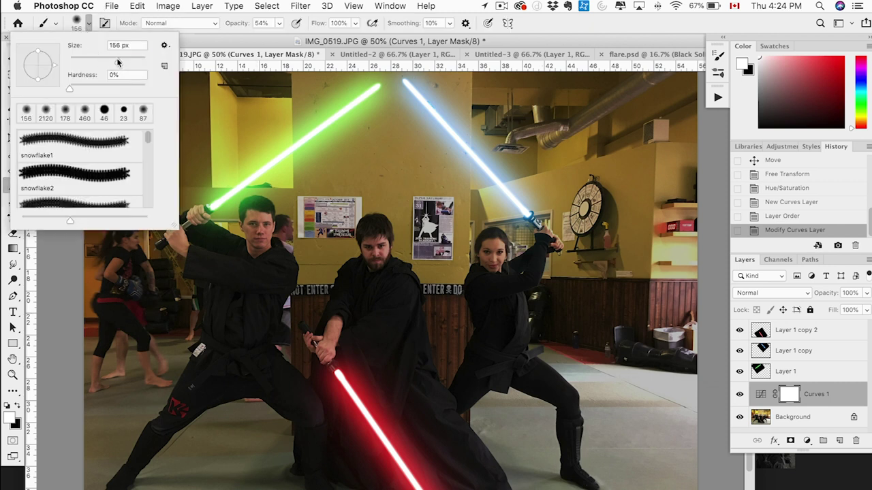
drag(118, 62, 140, 62)
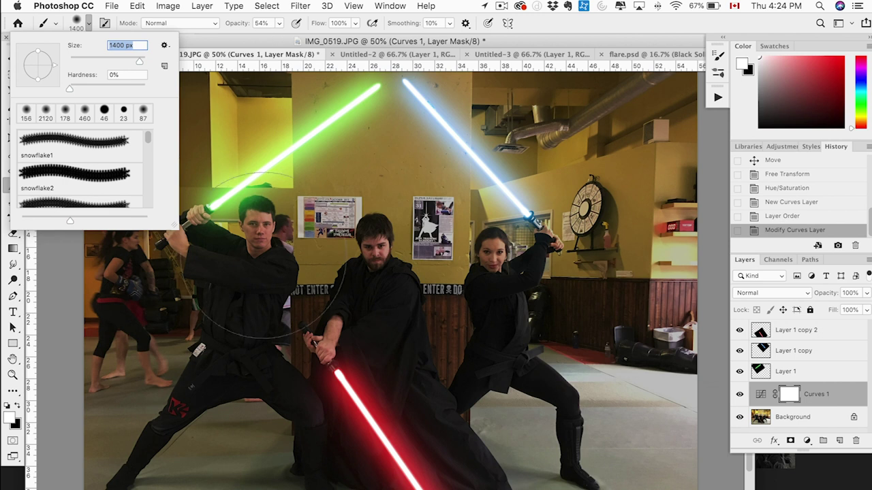
key(x)
key(Return)
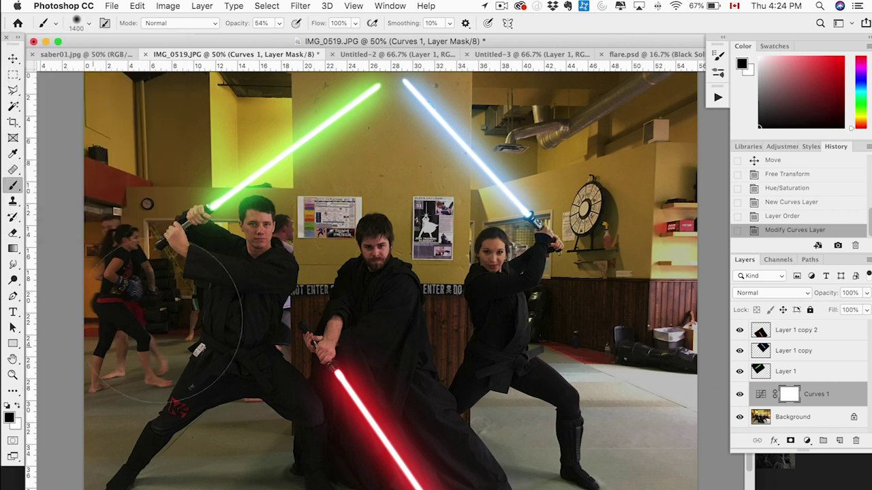
Step: Paint black on the Curves mask over the three saber wielders to reduce the darkening around them
click(253, 270)
click(239, 291)
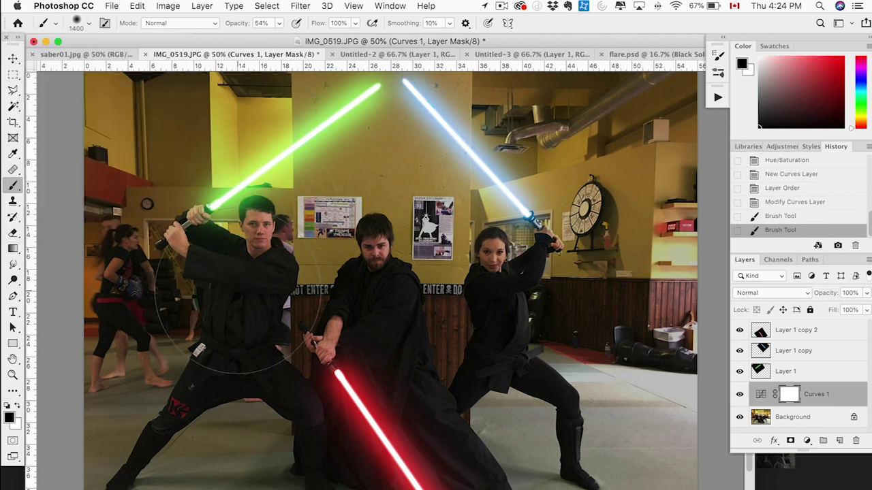
click(248, 287)
click(304, 297)
click(324, 297)
click(349, 299)
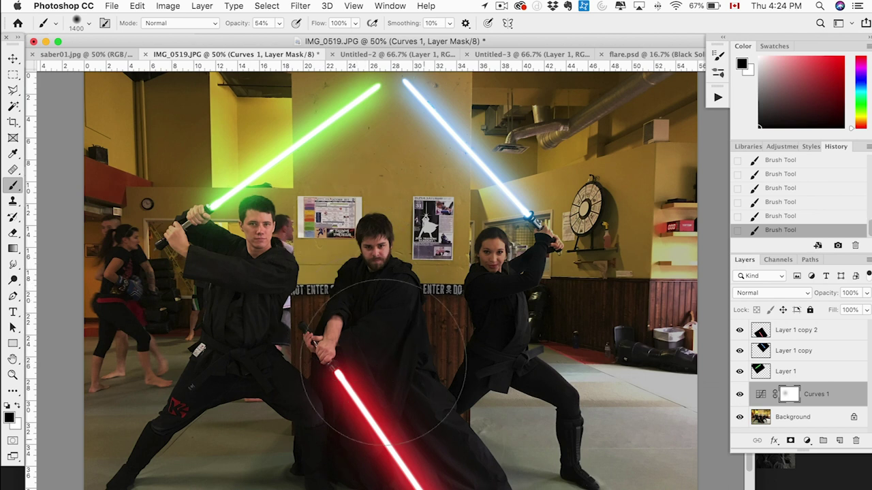
click(383, 362)
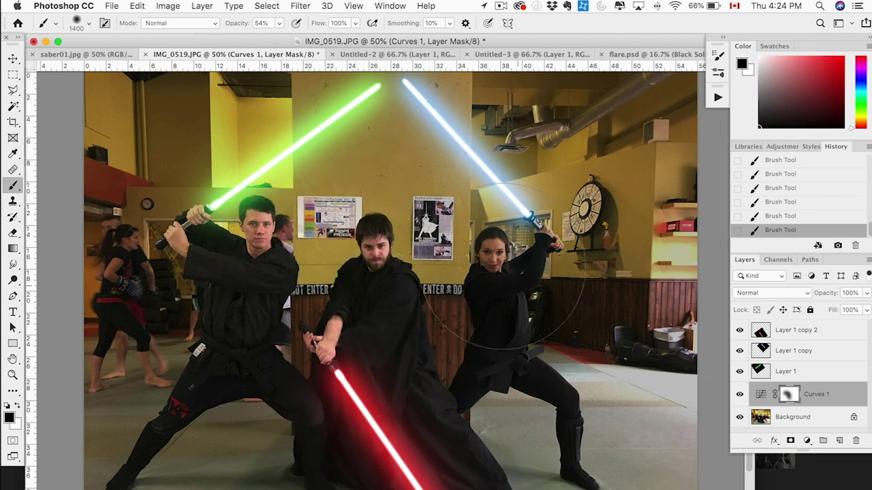
click(474, 314)
click(488, 306)
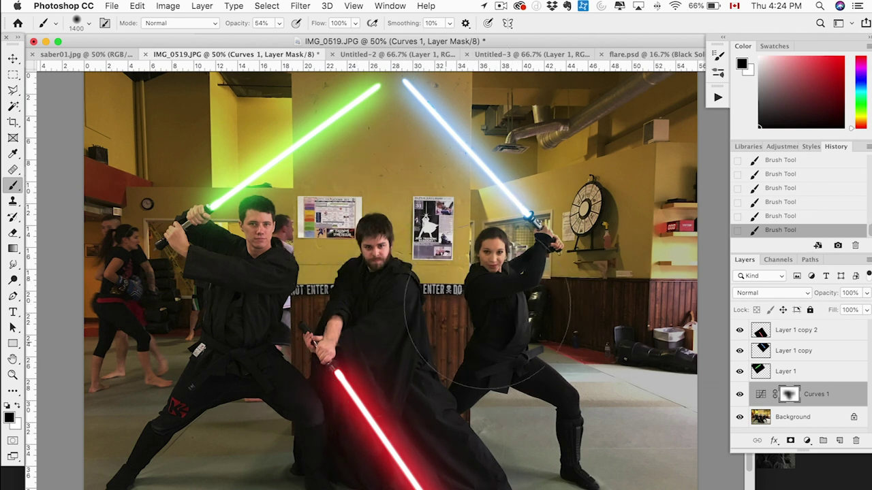
click(525, 403)
click(557, 376)
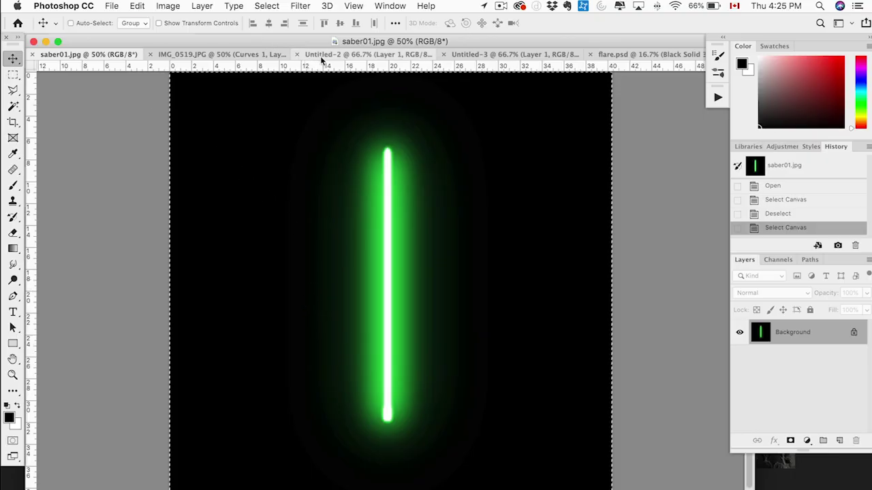
Step: Switch to the Untitled-2 document containing the armored swordswoman photo
click(332, 56)
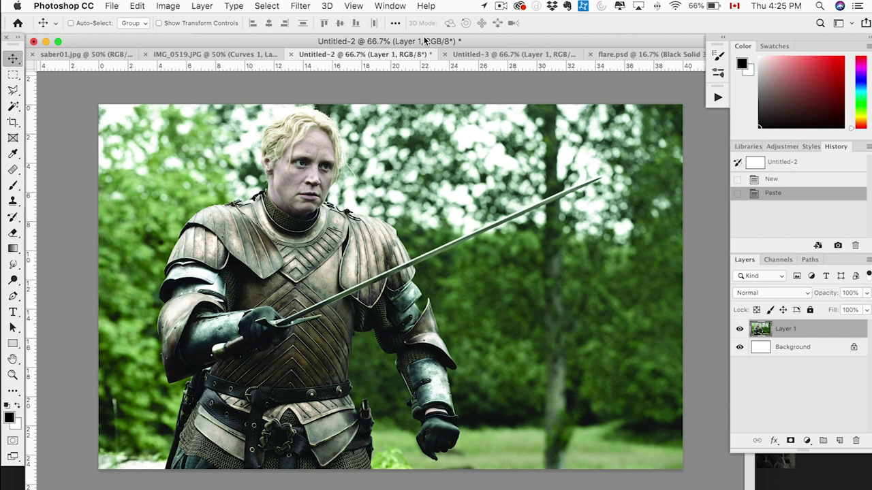
Step: Paste the green saber image over the swordswoman photo, scale it down to about 65% and set its blending to Screen
key(super+v)
key(super+y)
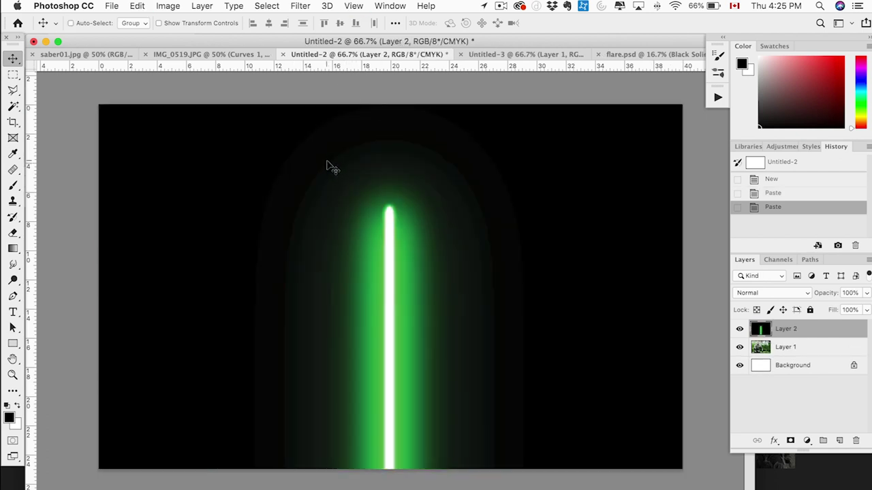
key(super+t)
drag(100, 103, 327, 141)
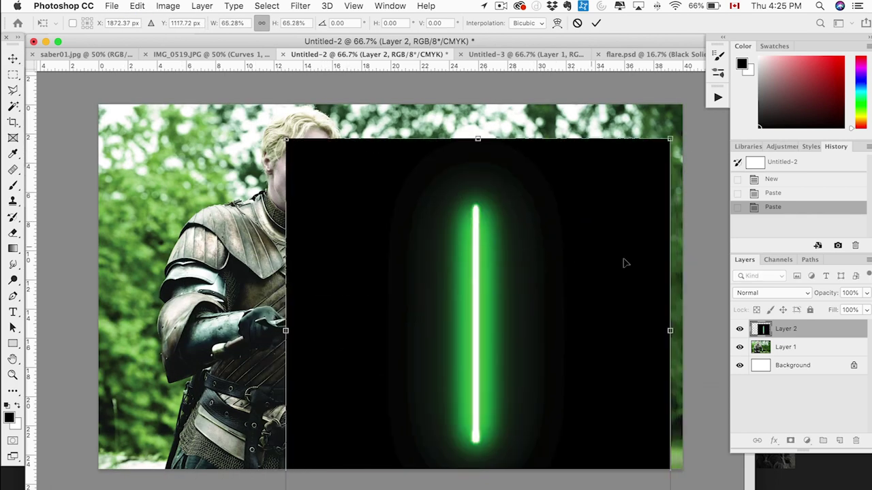
click(755, 301)
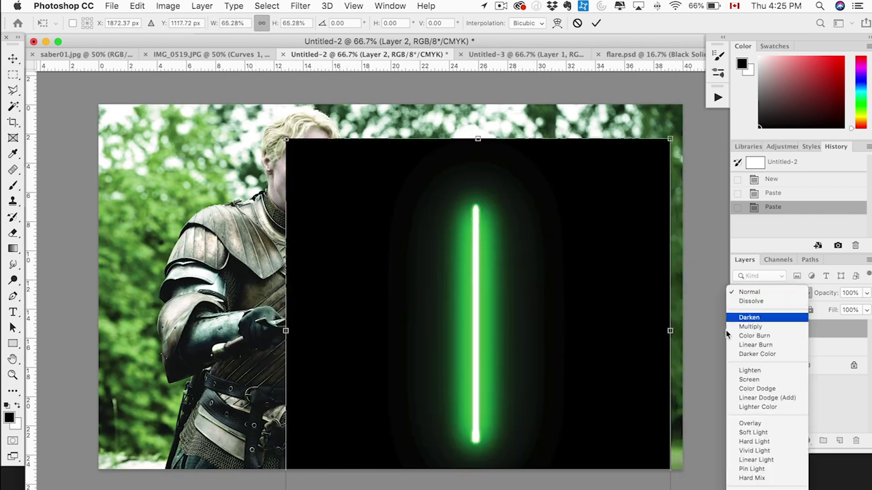
click(756, 382)
Step: Rotate the green saber to about 65°, scale it to about 97% and position it exactly over the sword blade
drag(299, 127, 534, 158)
drag(453, 277, 377, 304)
drag(492, 103, 710, 34)
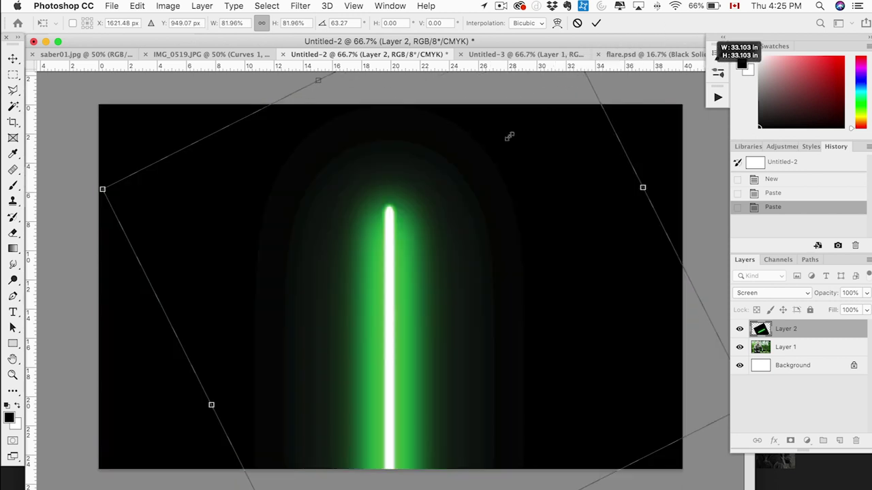
drag(402, 210, 482, 287)
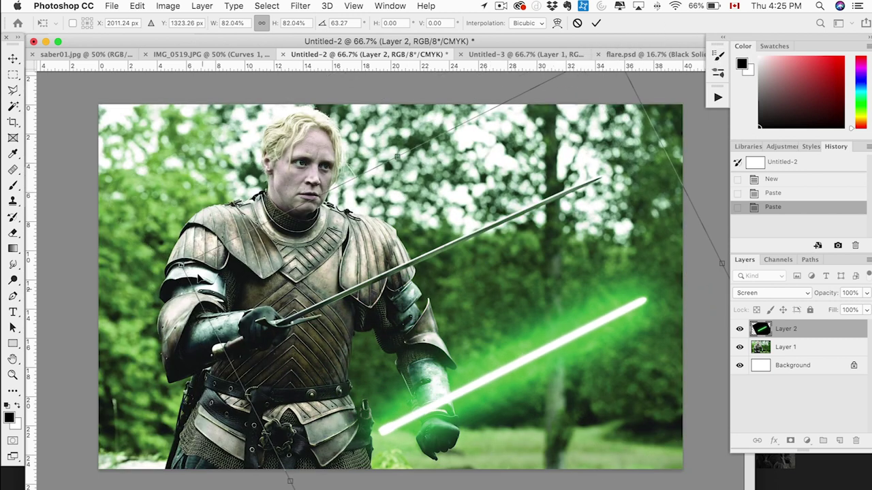
drag(194, 270, 92, 236)
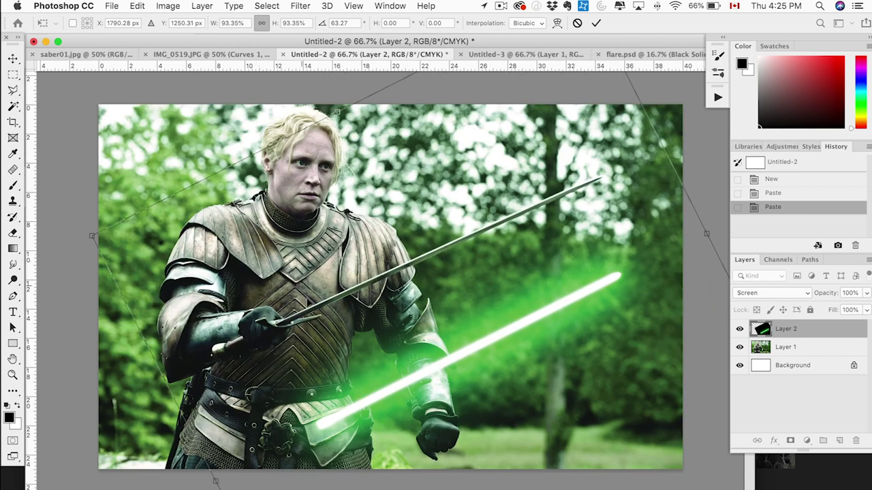
drag(310, 302, 292, 220)
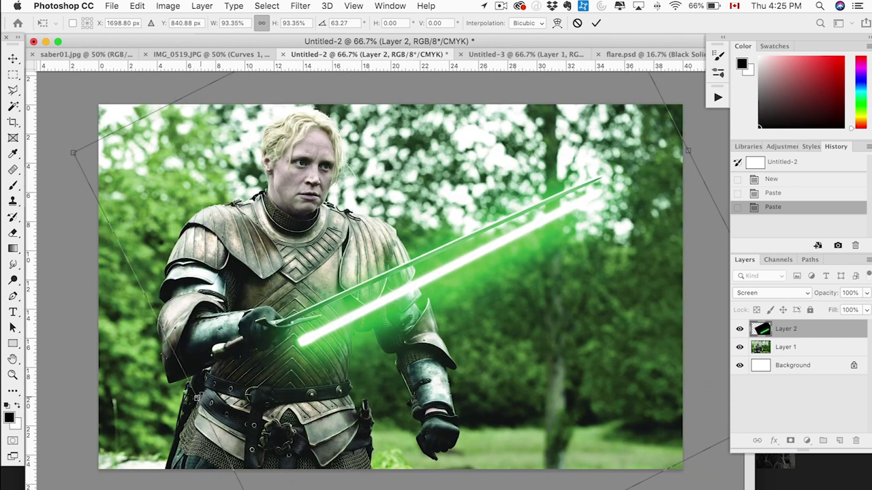
drag(197, 397, 126, 373)
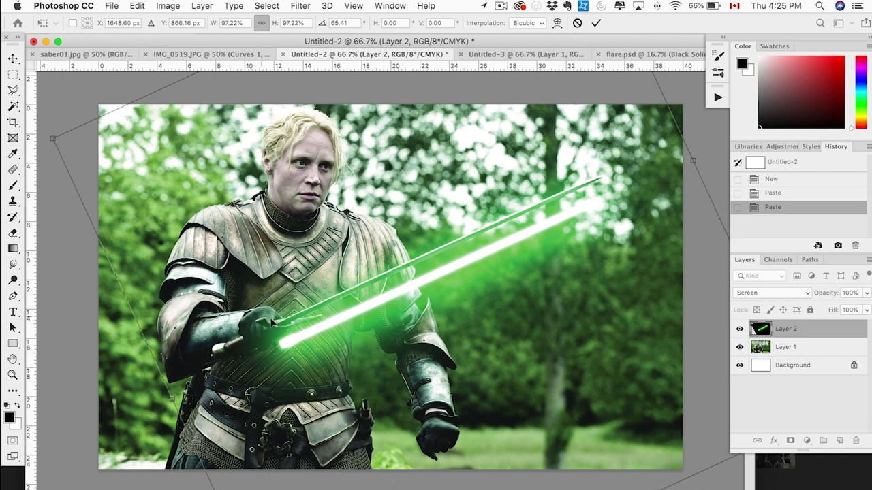
drag(298, 328, 310, 309)
key(Return)
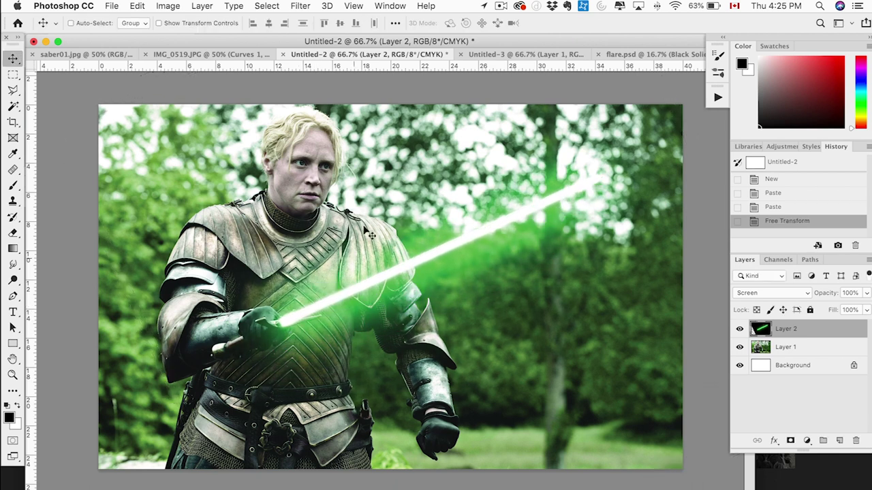
key(Up)
Step: Shift the saber layer's hue to +151 with Hue/Saturation and strongly raise its saturation
key(super+u)
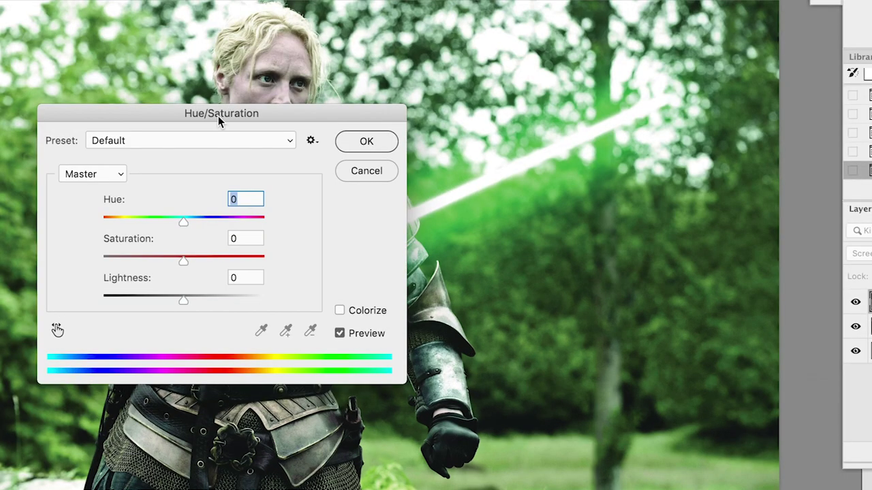
drag(266, 192, 596, 290)
click(685, 350)
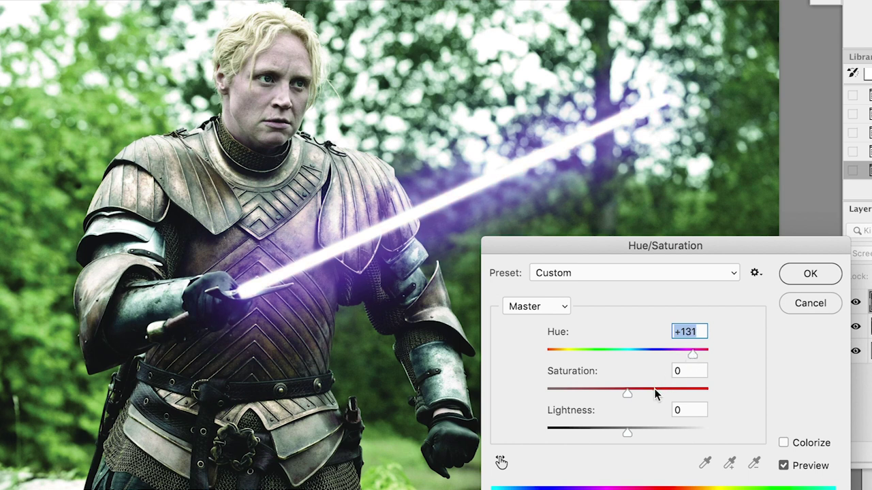
drag(654, 393, 680, 394)
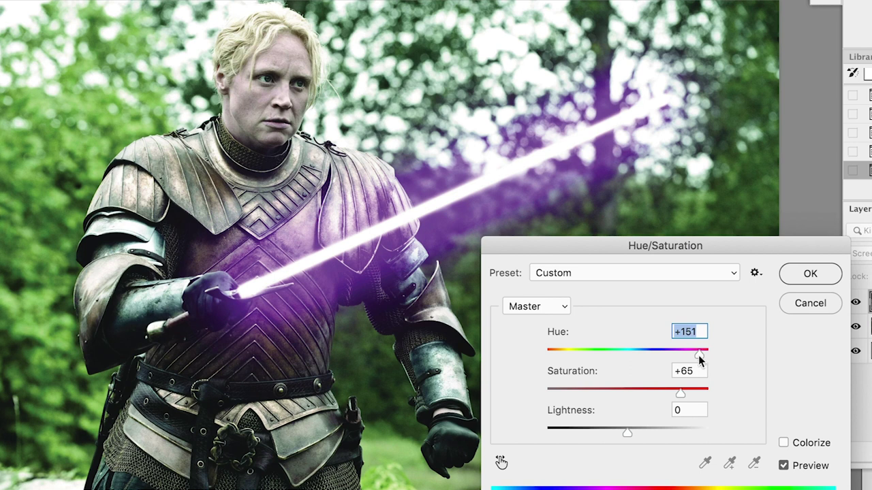
drag(681, 394, 704, 393)
Step: Colorize the saber purple instead, with saturation +90 and a hue slightly below 308
click(783, 443)
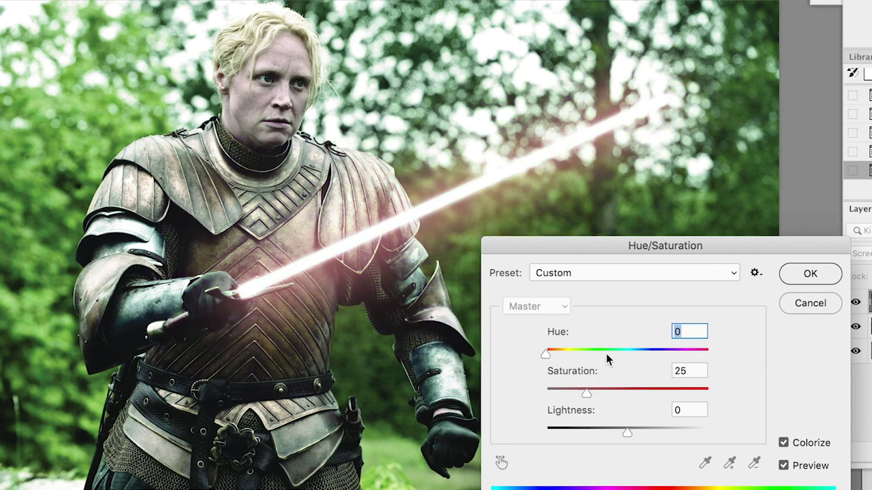
drag(620, 354, 692, 361)
drag(665, 391, 692, 392)
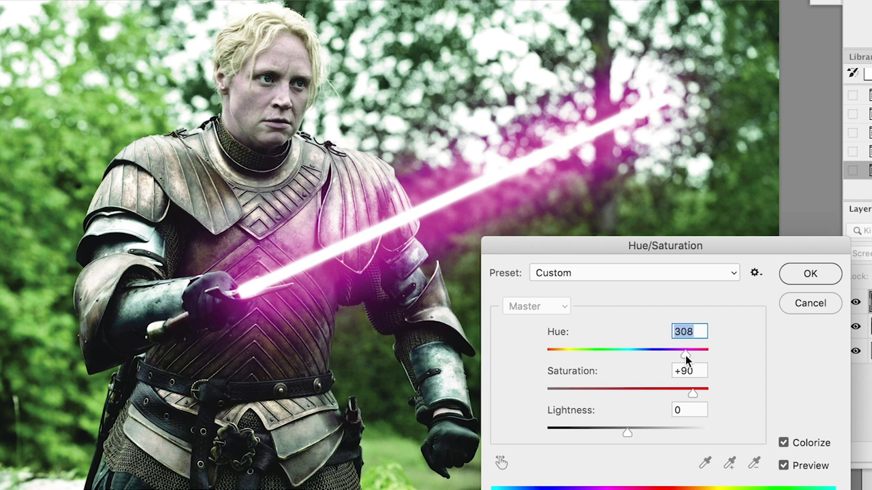
drag(686, 355, 678, 357)
click(809, 274)
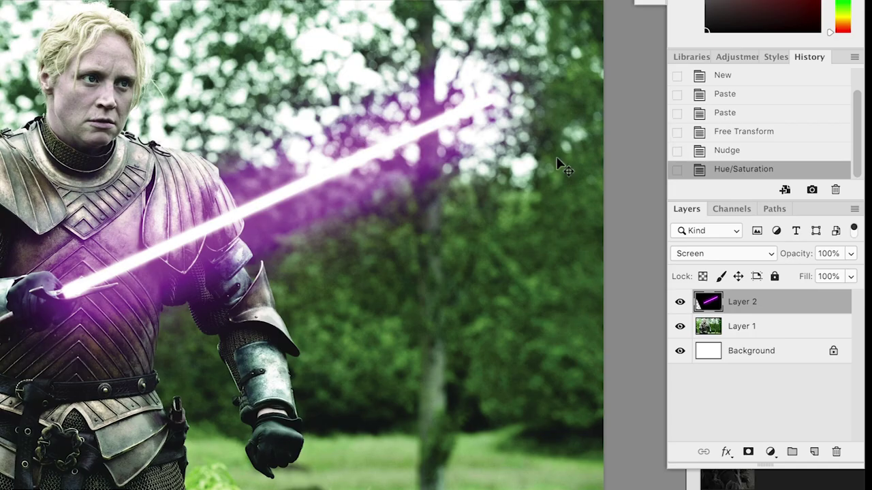
Step: Add an empty layer above the saber and sample the bright purple at the blade's edge as the painting colour
click(814, 453)
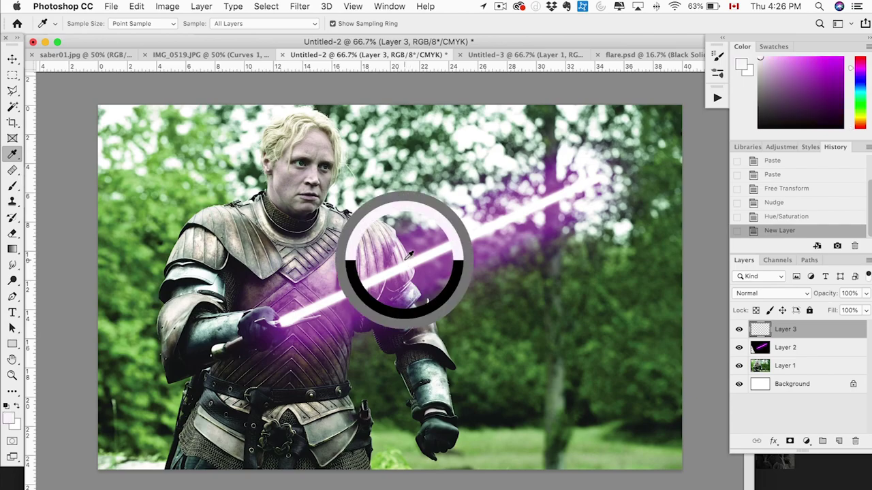
click(412, 272)
click(405, 273)
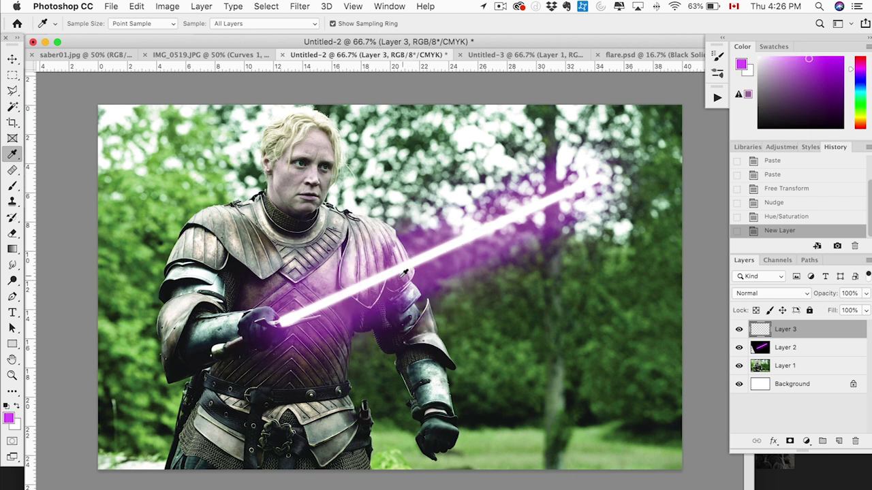
Step: Paint purple light reflections on the face and armor with a soft 102 px brush at 39% opacity
click(12, 185)
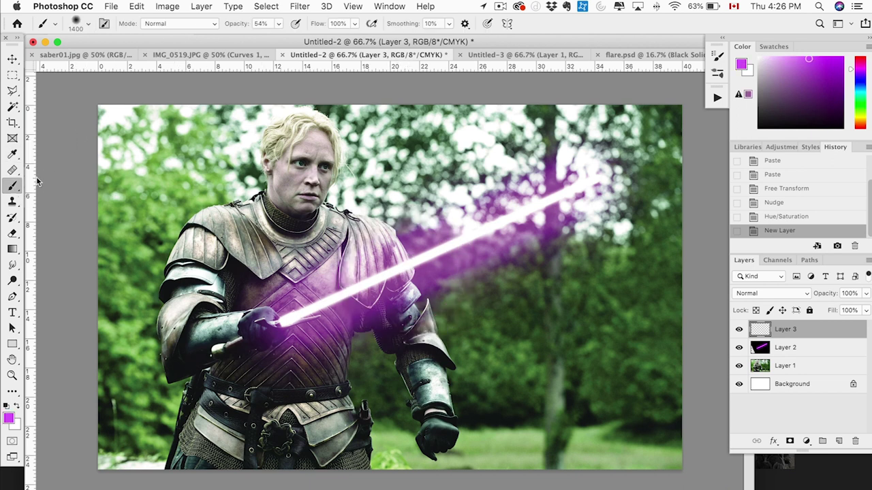
click(88, 23)
drag(106, 62, 85, 62)
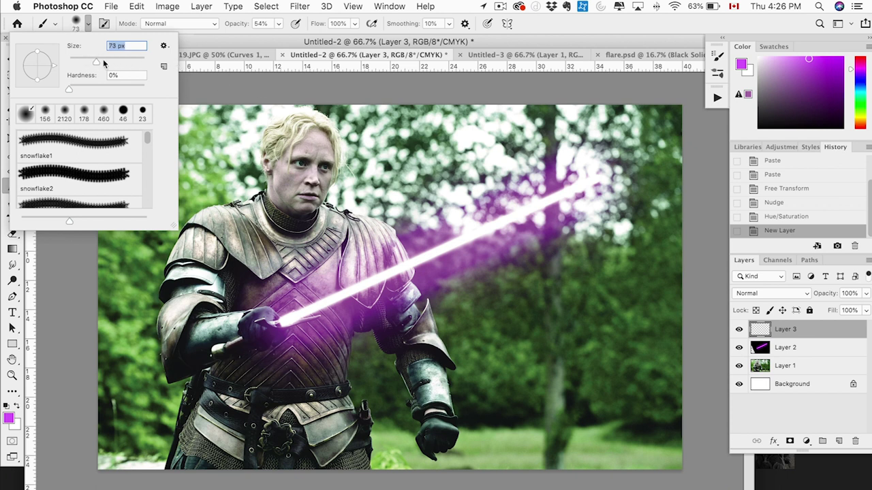
drag(102, 58, 107, 60)
click(277, 26)
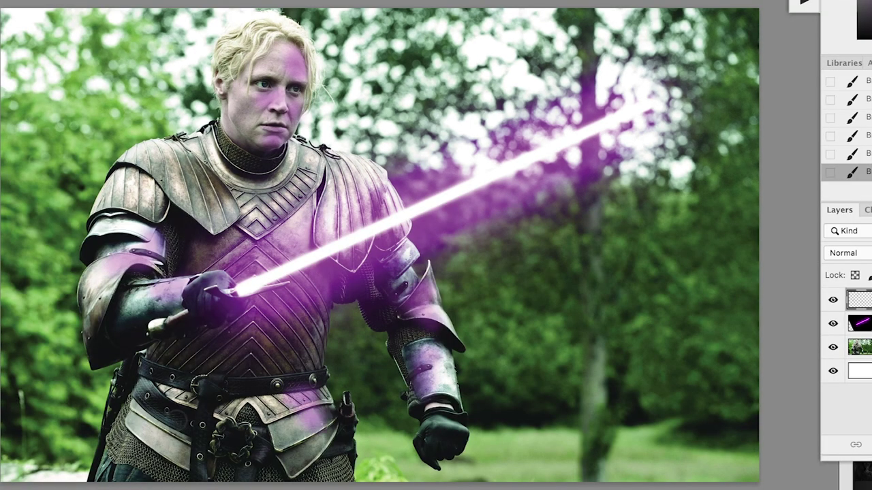
mouse_move(179, 417)
mouse_down()
mouse_move(164, 444)
mouse_move(164, 398)
mouse_move(182, 390)
mouse_up()
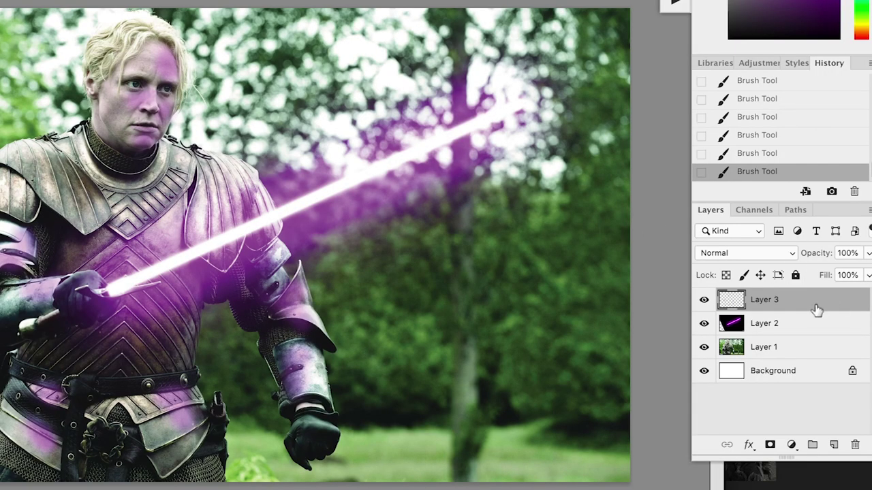
Step: Duplicate the painted reflections layer and add a black-filled layer beneath both copies
drag(817, 310, 834, 444)
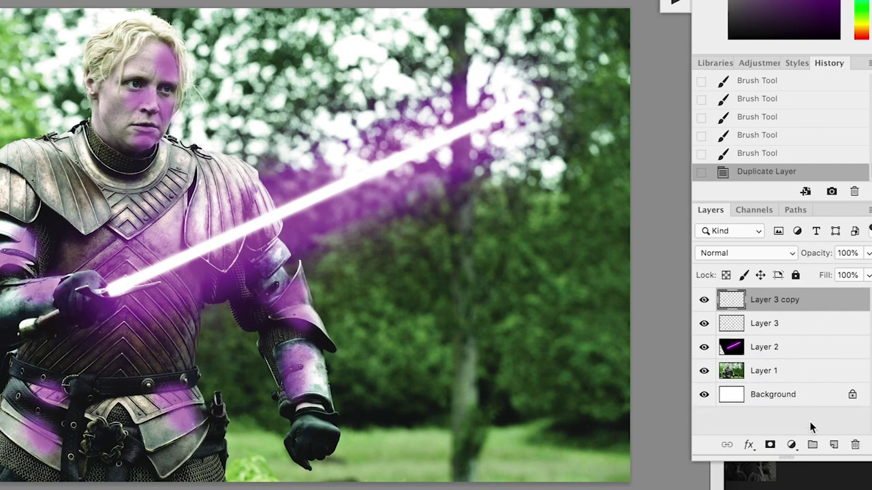
click(833, 444)
drag(809, 303, 803, 359)
key(alt+BackSpace)
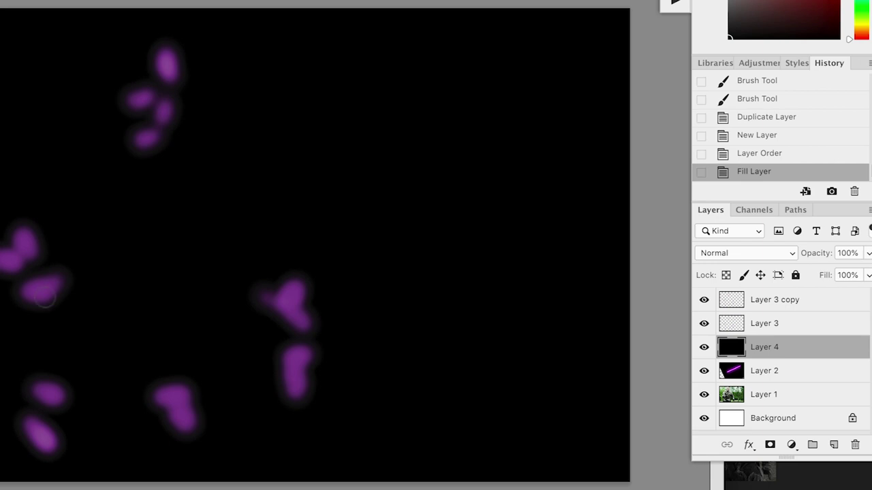
Step: Merge the black layer with both reflection layers and set the merged layer's blending to Linear Dodge (Add)
shift+click(764, 326)
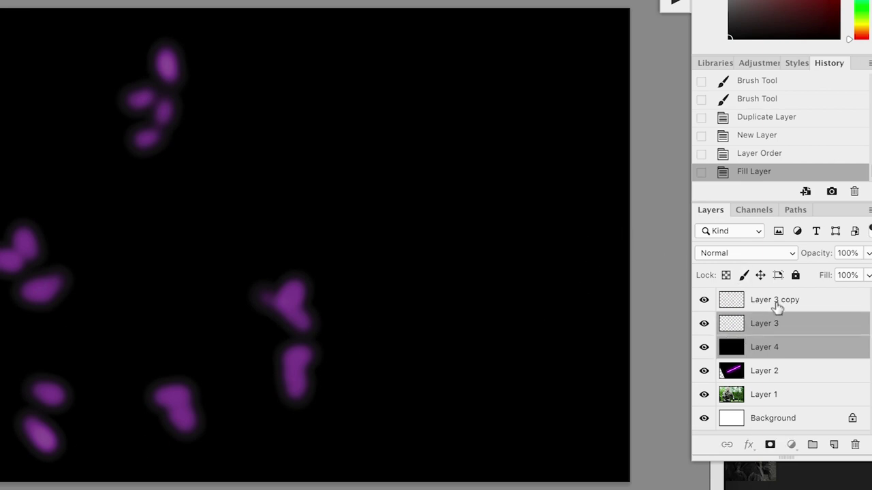
shift+click(775, 302)
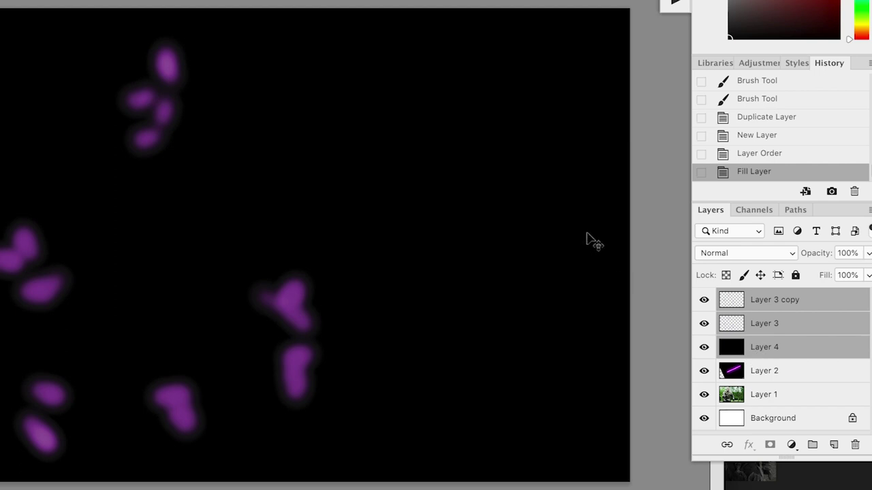
key(super+e)
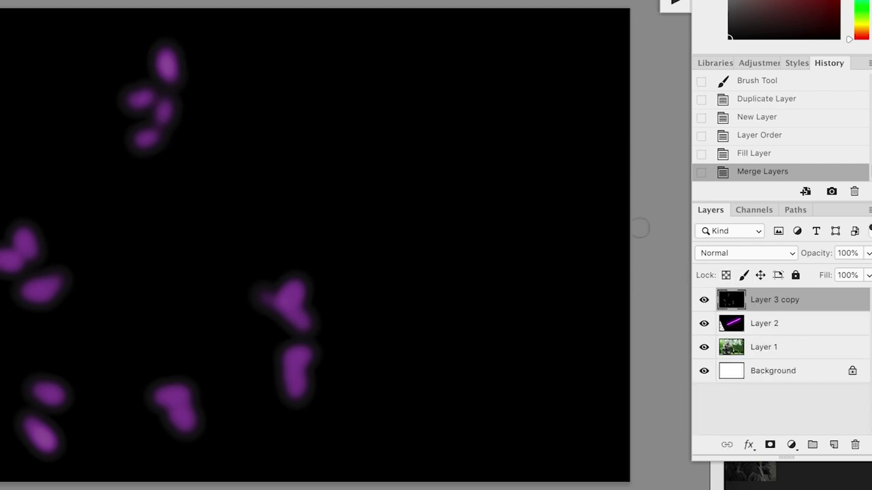
click(720, 257)
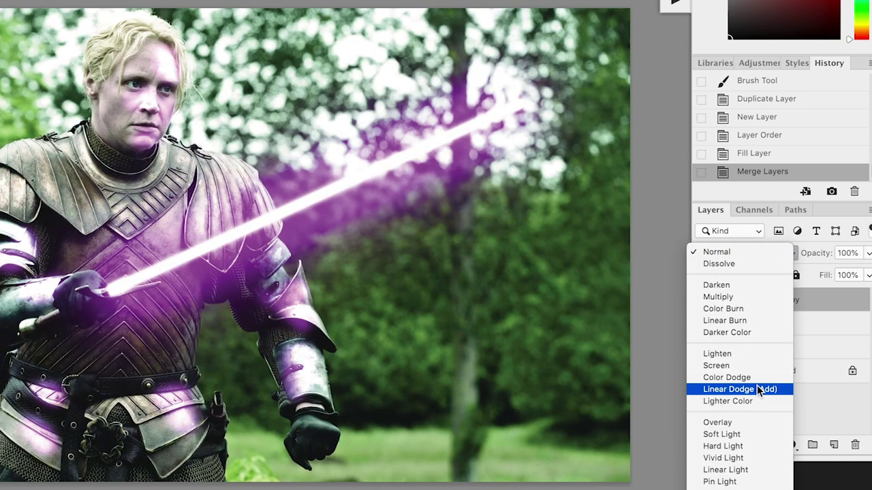
click(757, 389)
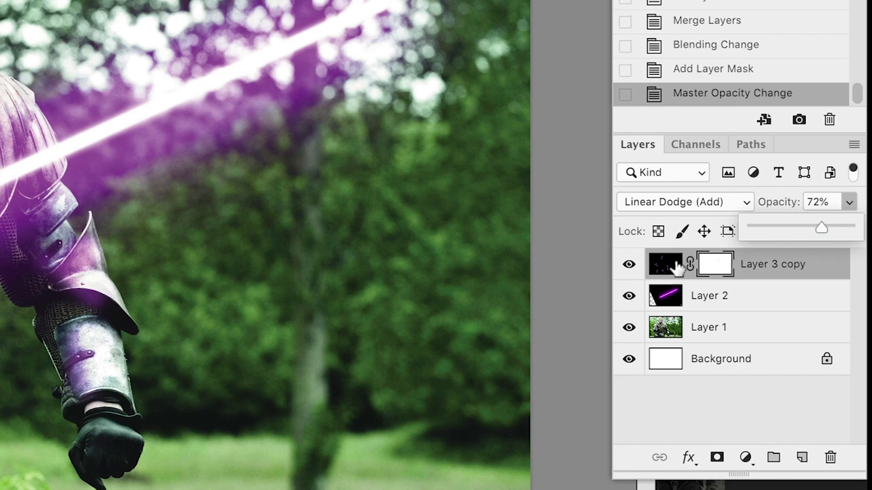
Step: Paint black on the reflections layer's mask with a 150 px brush to soften the glow on the forearm and waist armor
click(690, 263)
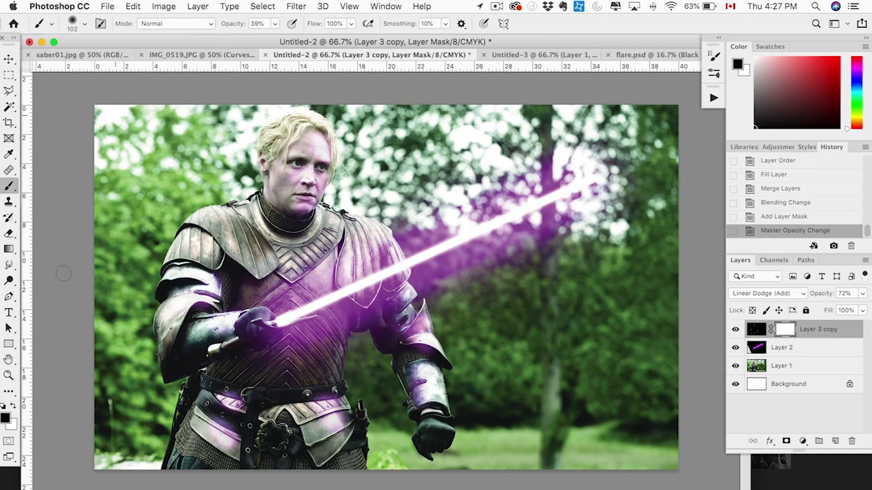
click(86, 22)
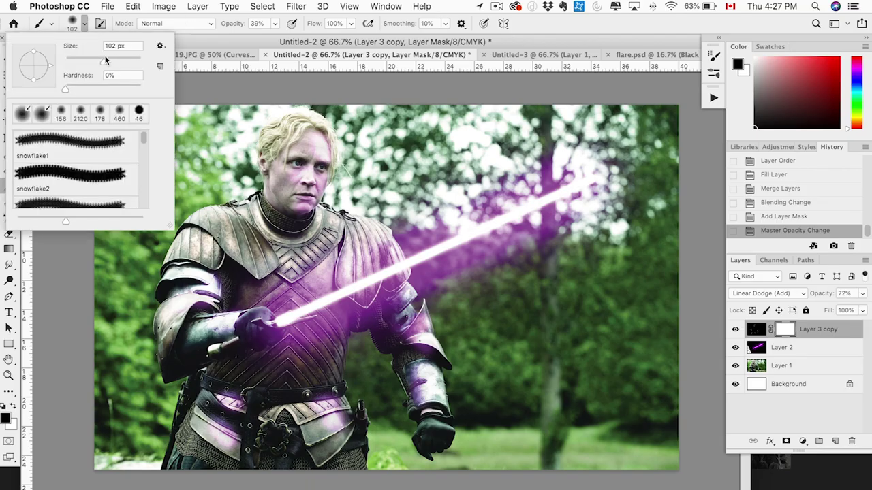
drag(107, 61, 124, 69)
click(223, 297)
click(230, 308)
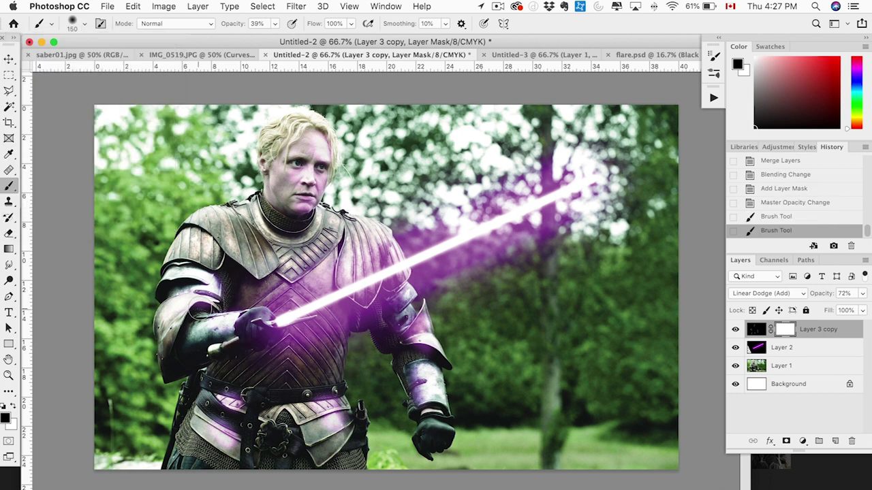
click(249, 330)
click(236, 398)
click(228, 390)
click(232, 395)
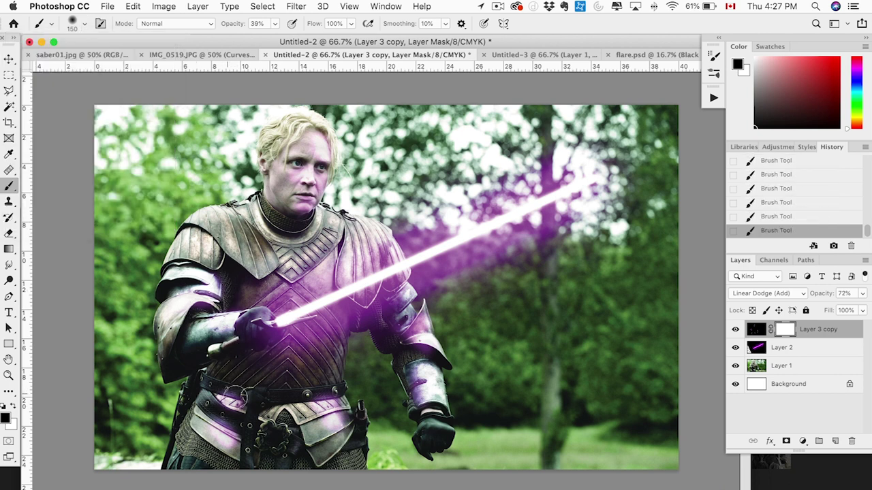
click(222, 420)
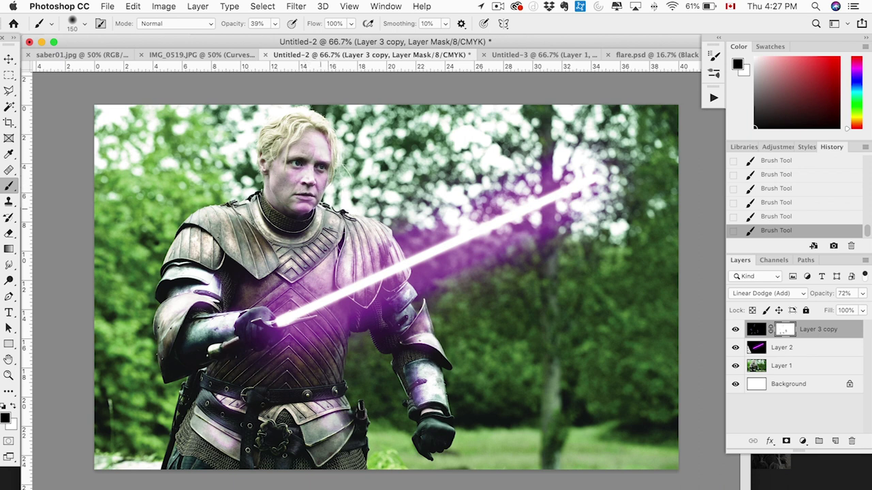
Step: Switch to the Untitled-3 document containing the battle scene photo
key(v)
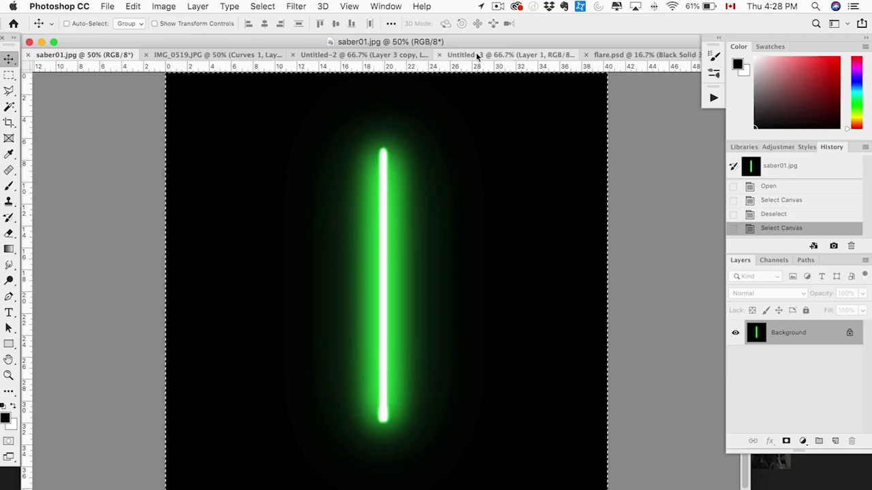
click(476, 55)
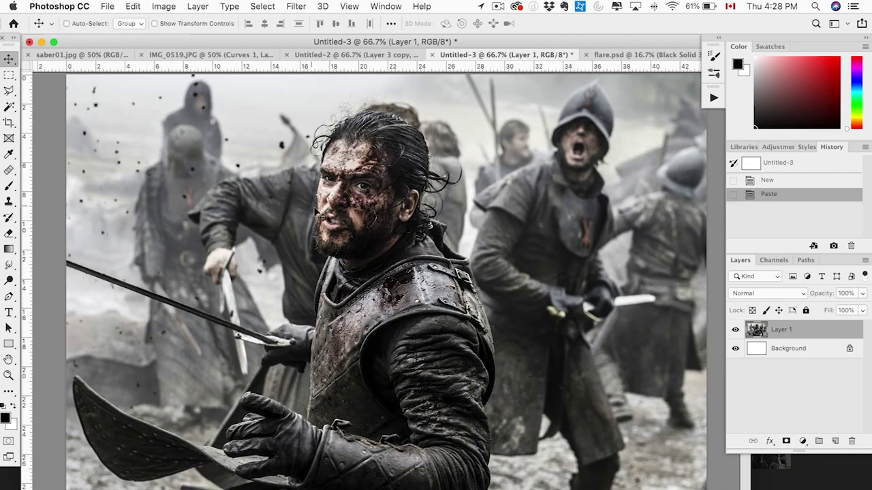
Step: Paste the copied green saber image into the battle scene, rotate it to about -79°, and set its blending to Screen
key(super+v)
key(super+t)
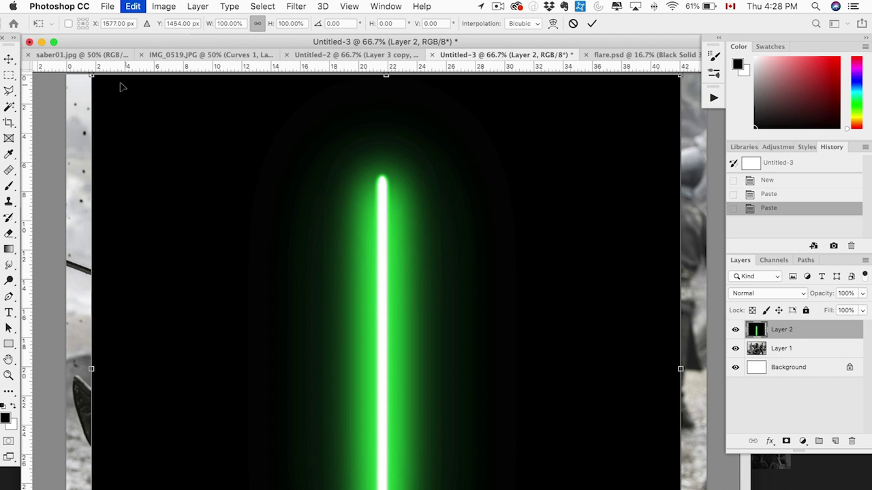
drag(85, 89, 121, 393)
drag(338, 217, 371, 346)
drag(290, 182, 156, 300)
drag(286, 276, 425, 216)
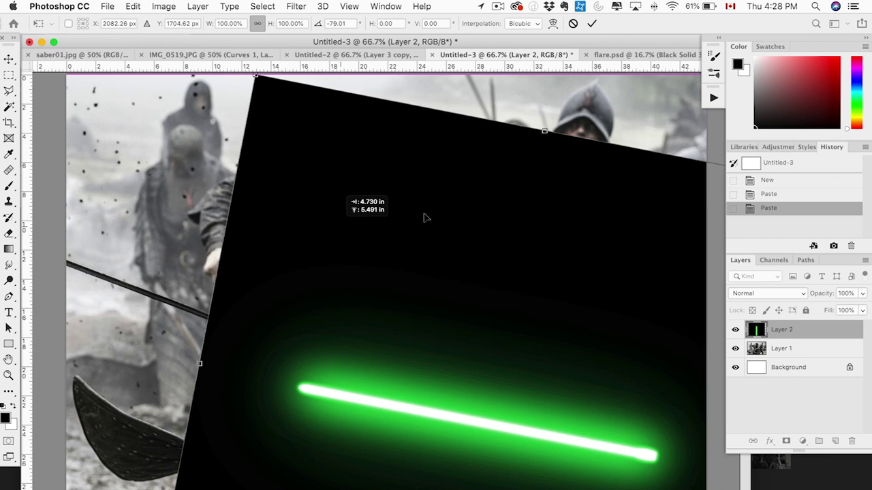
click(749, 295)
click(742, 380)
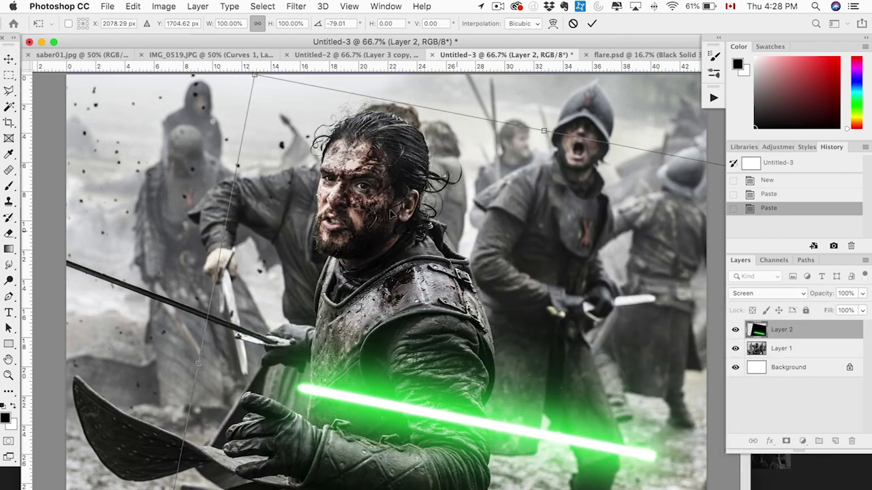
Step: Scale the saber to about 113% and rotate it to about -69° over the sword in the foreground fighter's hand
drag(359, 166, 411, 261)
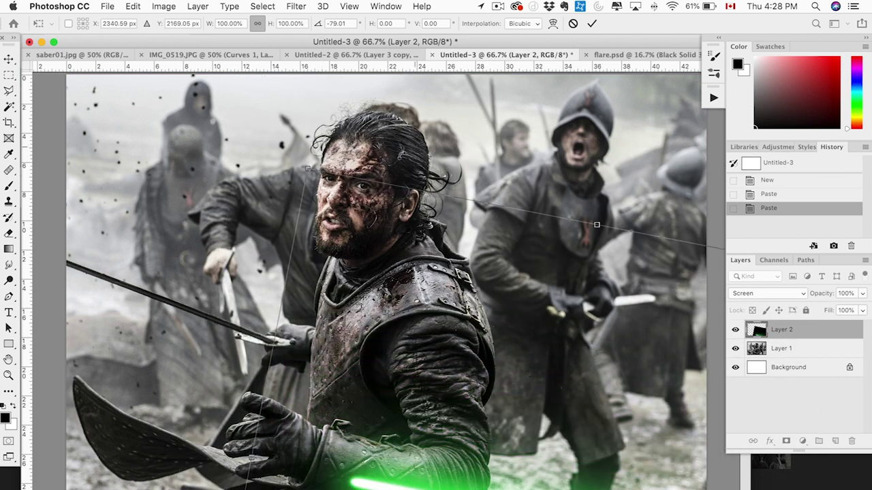
drag(309, 168, 246, 79)
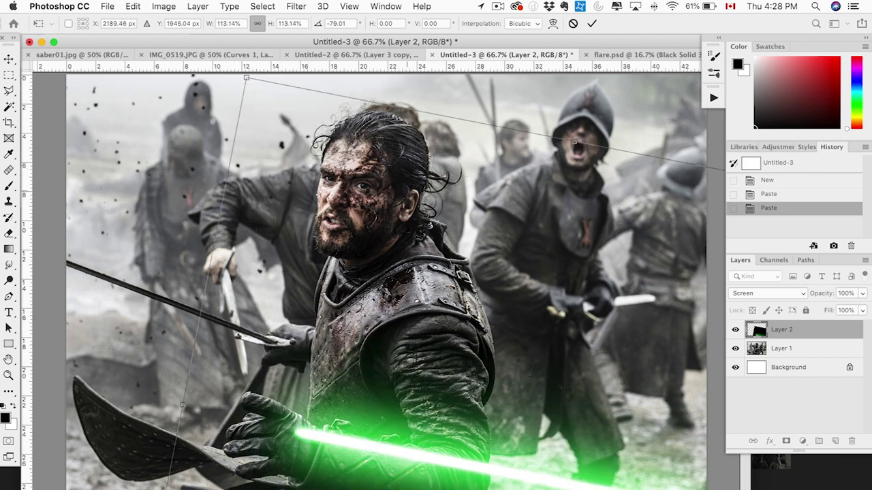
drag(368, 256, 293, 194)
drag(496, 241, 507, 274)
drag(372, 319, 335, 303)
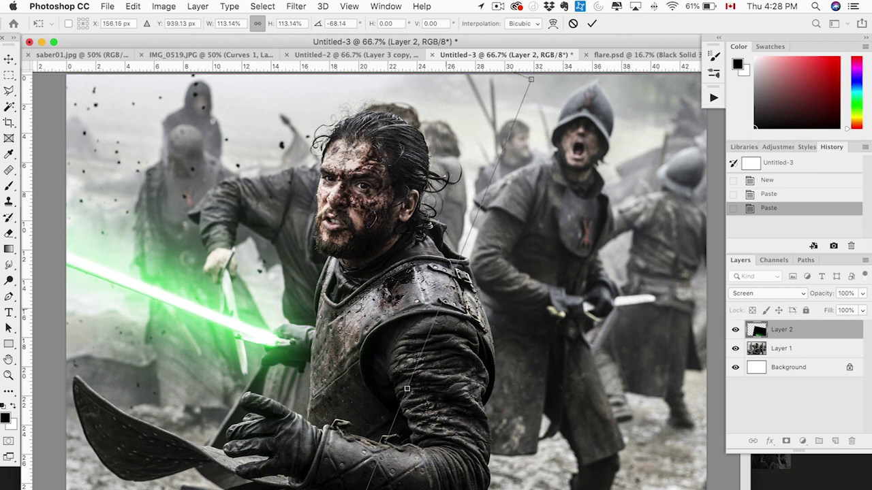
drag(506, 301, 492, 294)
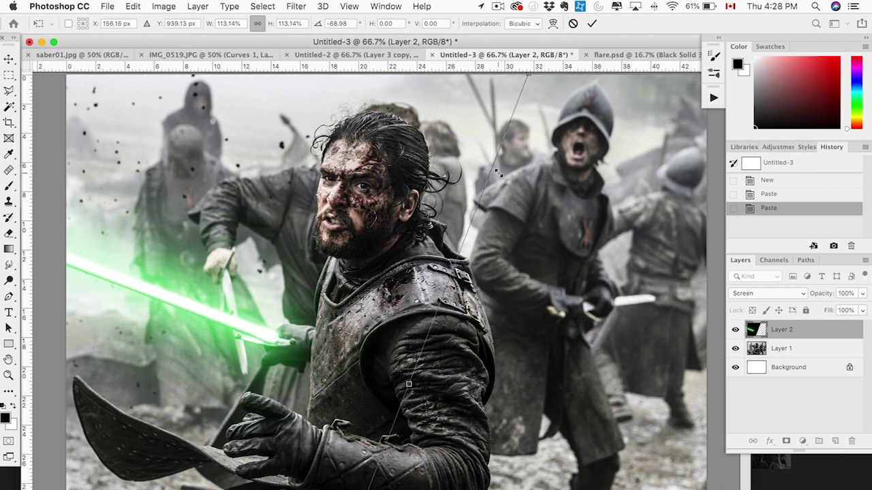
Step: Nudge the saber left and down until it lines up with the sword blade, and apply the transform
key(Left)
key(Left)
key(Left)
key(Left)
key(Down)
key(Down)
key(Down)
key(Down)
key(Left)
key(Left)
key(Left)
key(Left)
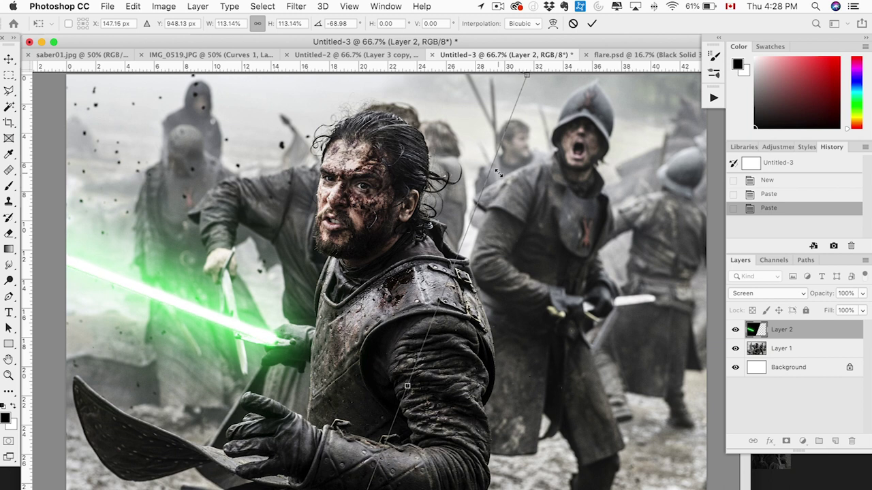
key(Down)
key(Down)
key(Down)
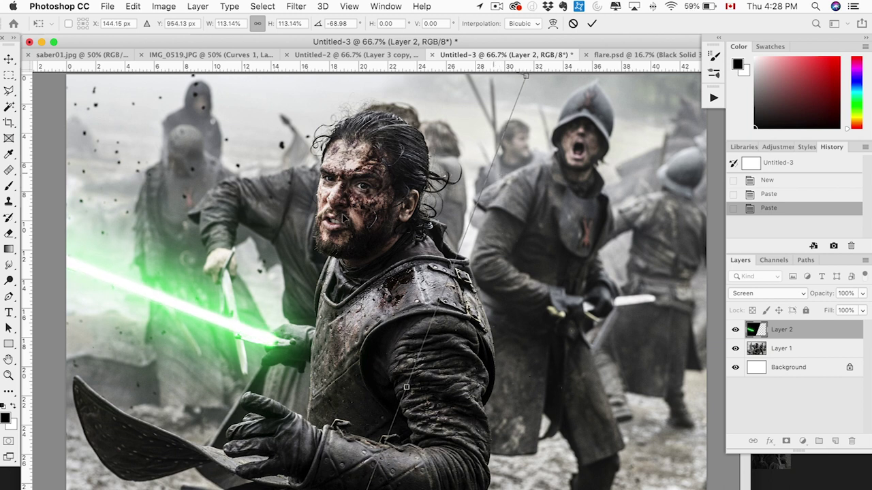
key(Return)
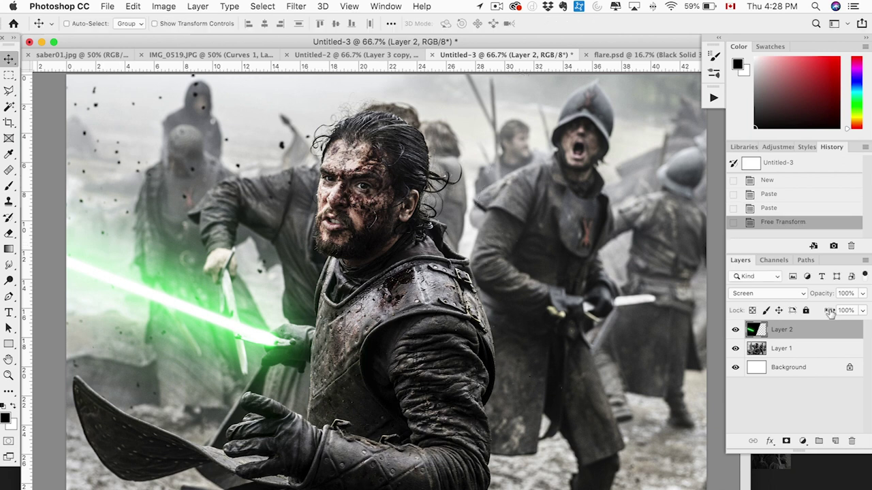
Step: Colorize the saber layer red using Hue/Saturation with hue 0 and saturation about 77
key(super+u)
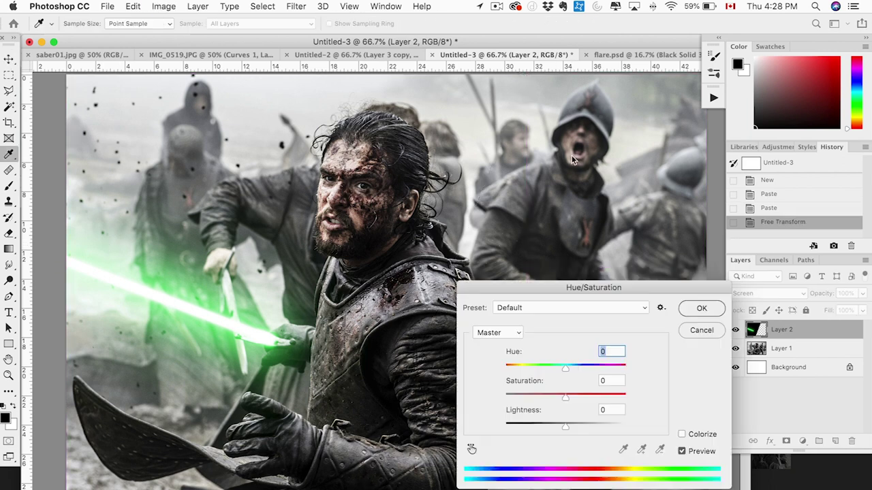
click(682, 436)
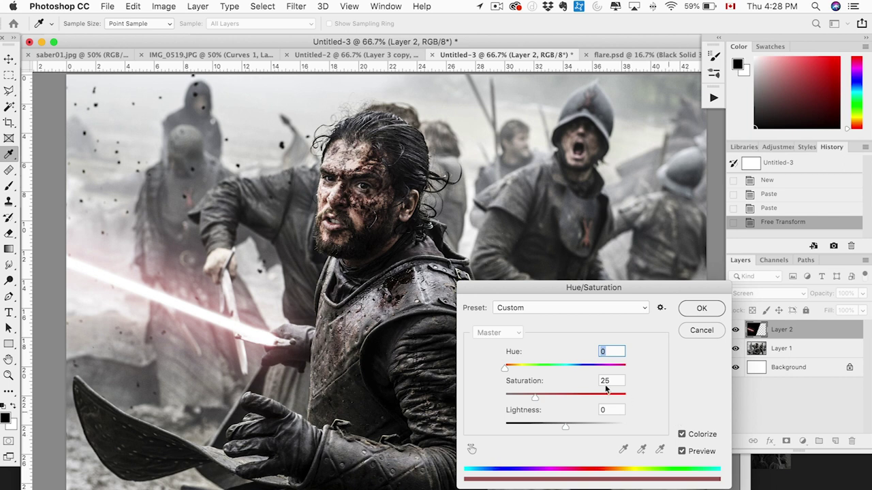
drag(569, 398, 587, 401)
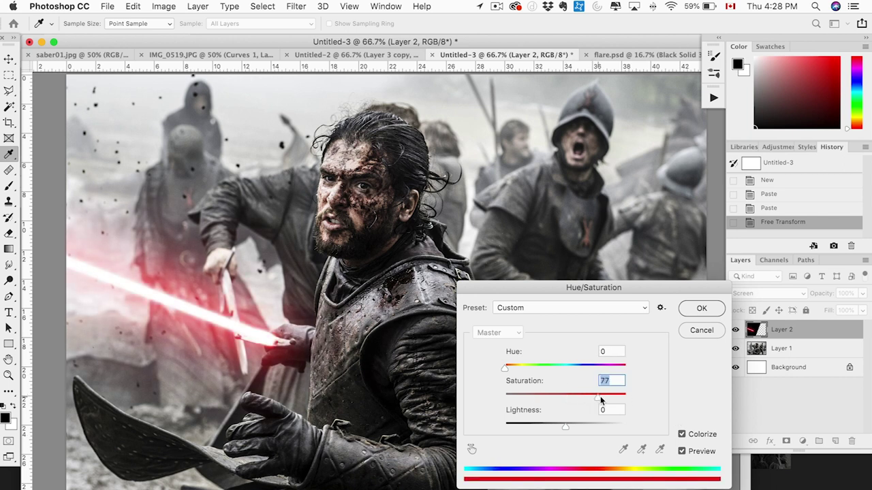
click(701, 309)
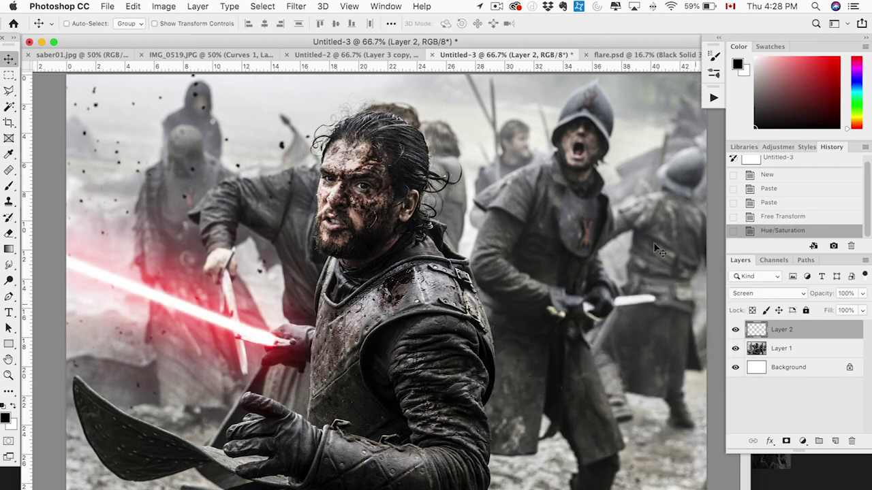
Step: Paint red (ff0000) light reflections on a new layer over the saber-facing side of the foreground fighter's face and chest armor
click(835, 442)
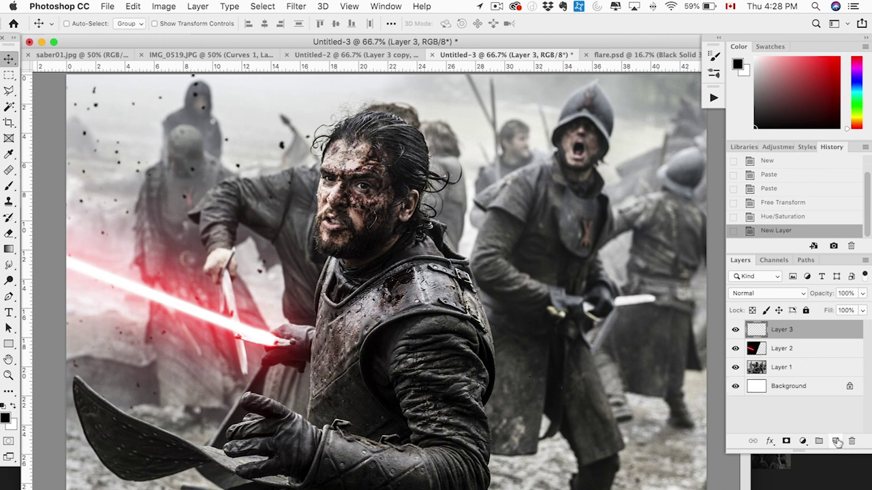
click(8, 185)
click(6, 419)
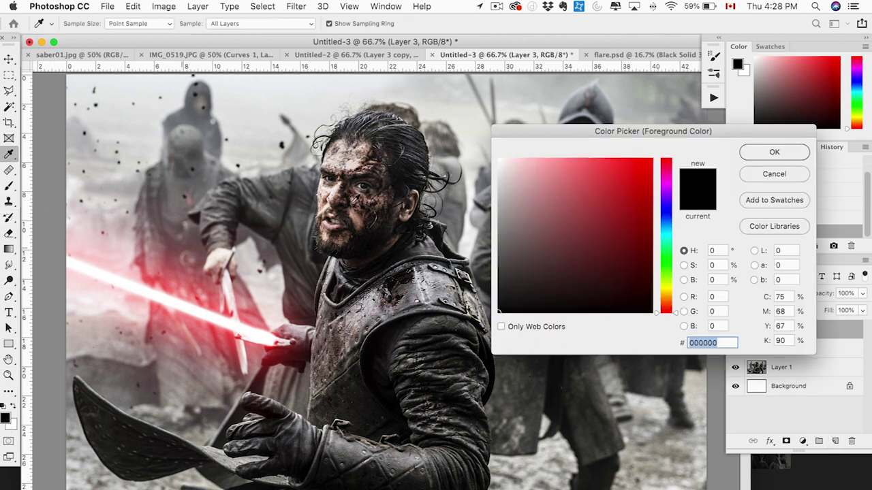
drag(569, 214, 696, 144)
click(774, 151)
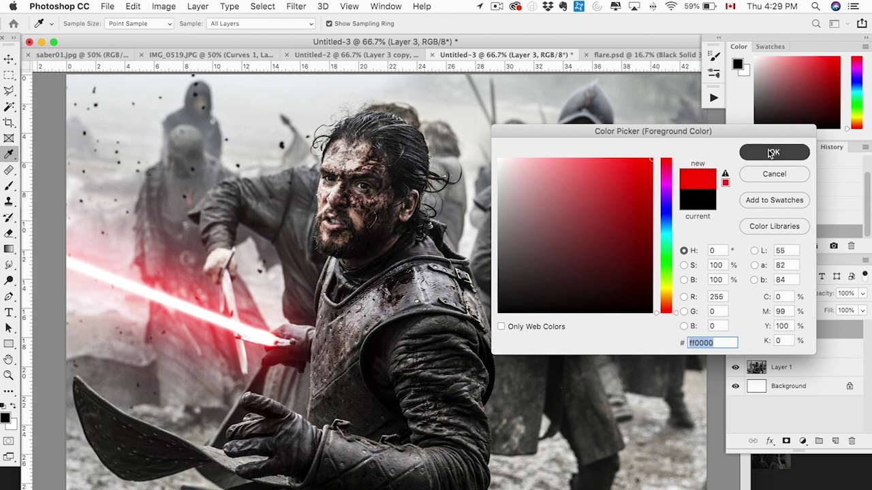
mouse_move(331, 143)
mouse_down()
mouse_move(320, 219)
mouse_move(352, 222)
mouse_up()
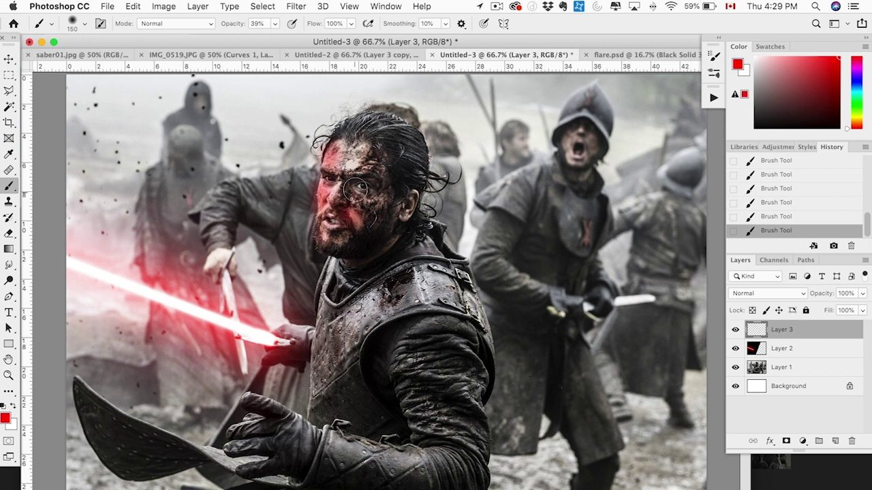
drag(317, 297, 316, 346)
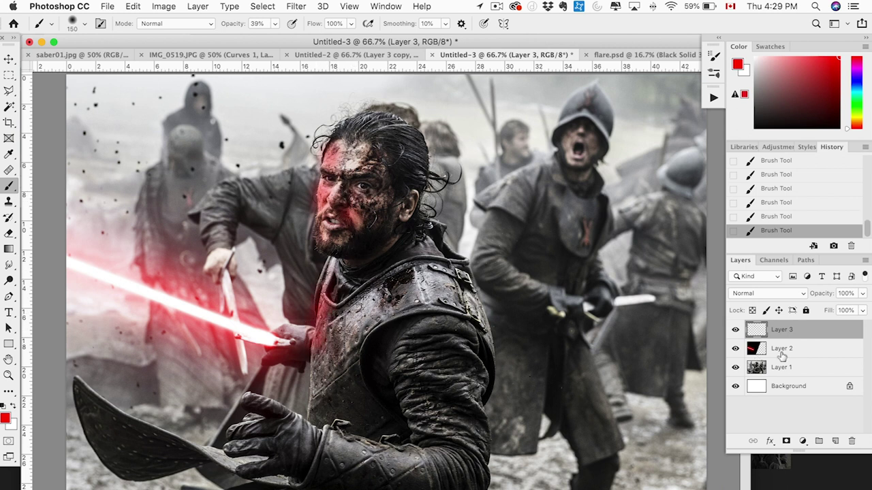
Step: Duplicate the red reflections layer and place a new black-filled layer beneath both copies
drag(817, 330, 835, 441)
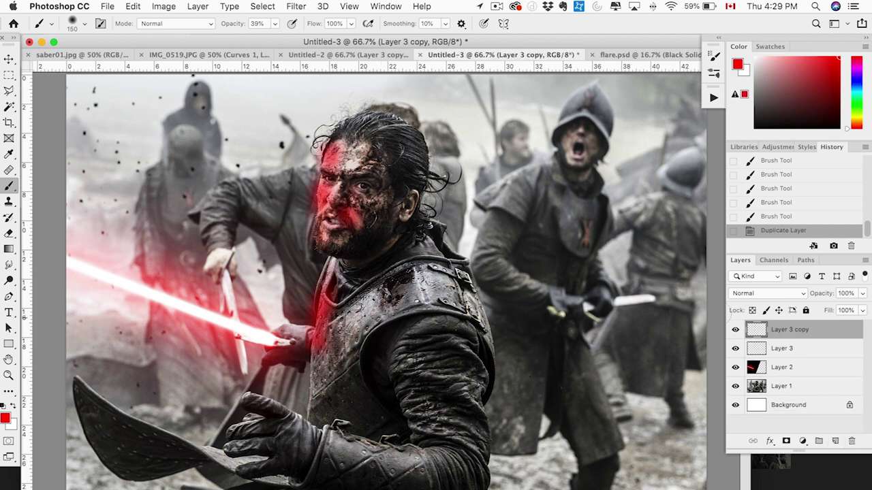
click(835, 441)
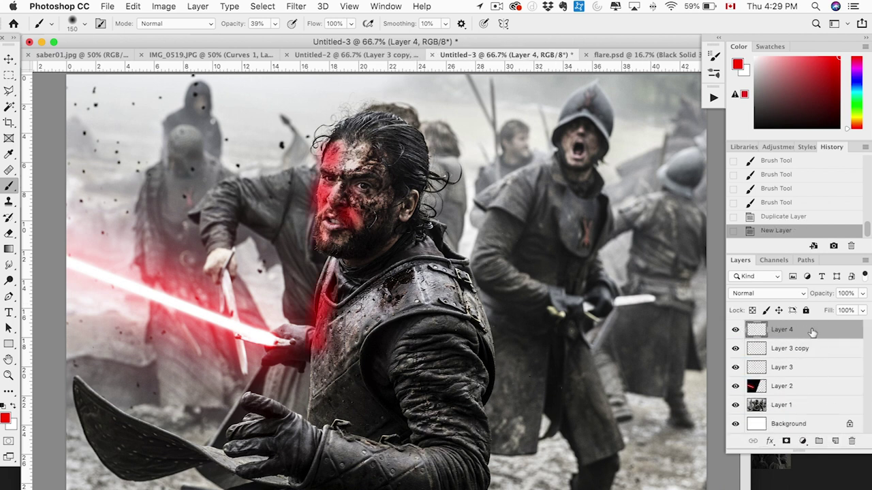
drag(813, 333, 813, 379)
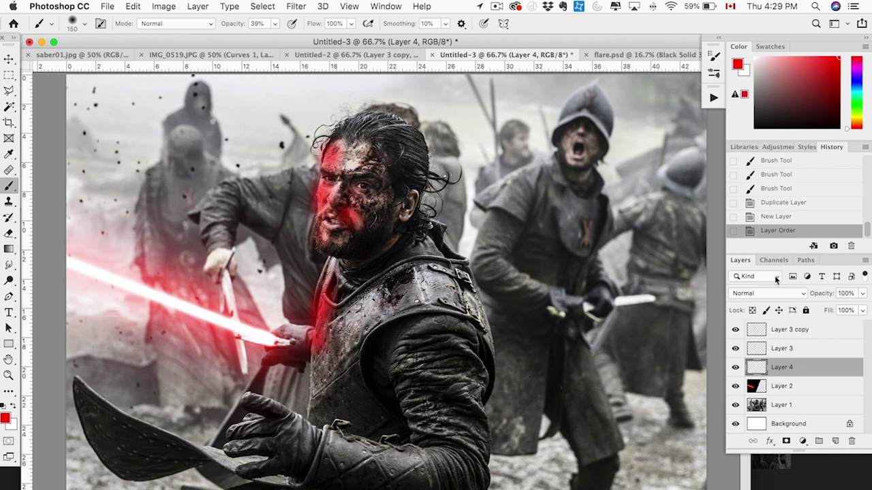
key(s)
key(d)
key(alt+BackSpace)
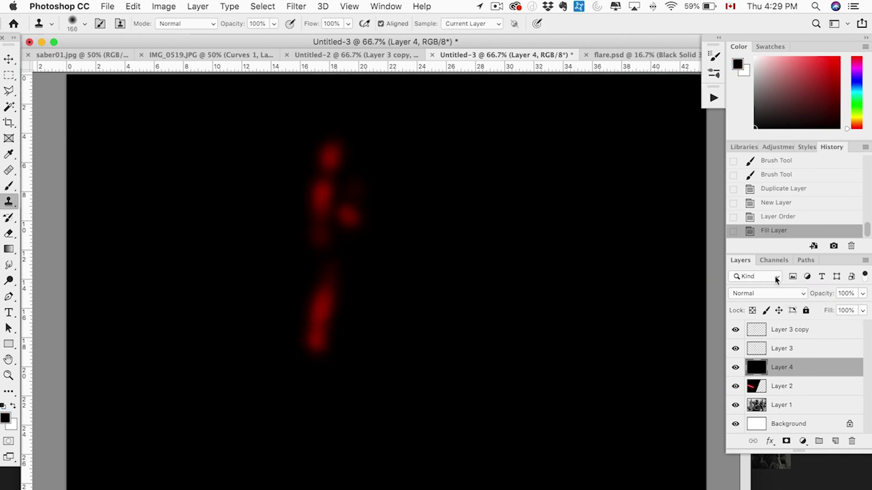
Step: Merge the black and red reflection layers into one Linear Dodge (Add) layer and give it a layer mask
shift+click(793, 350)
shift+click(801, 332)
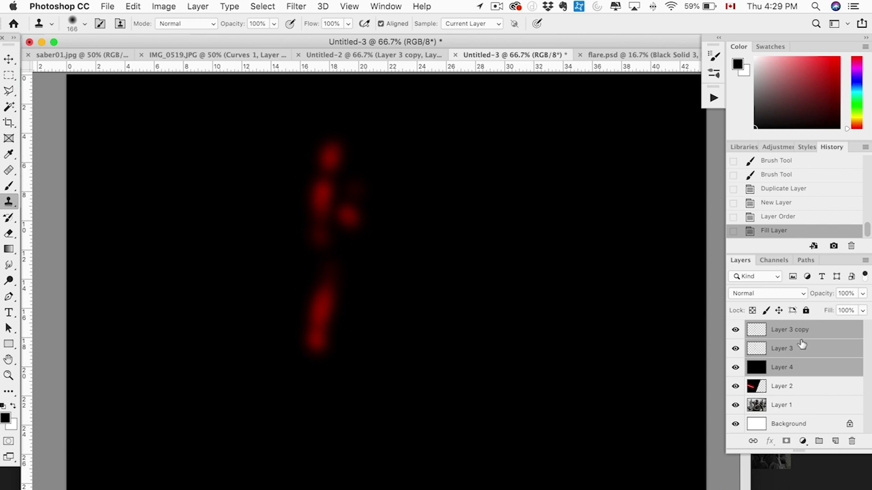
key(super+e)
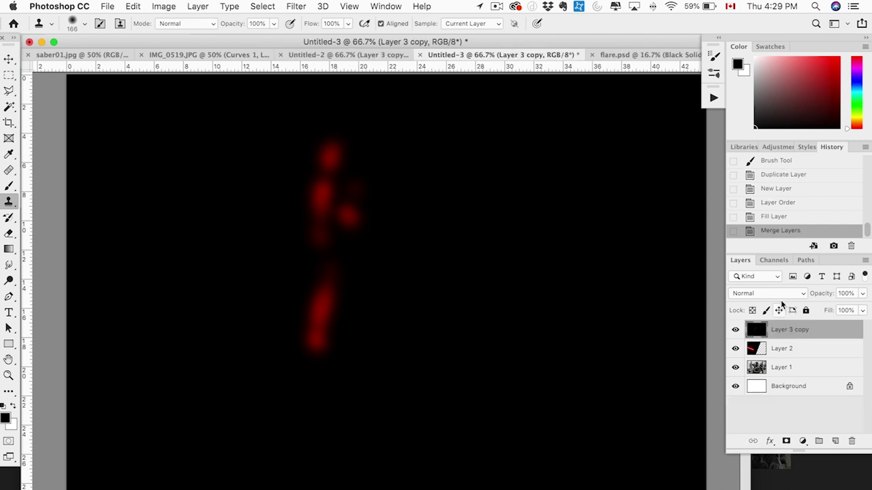
click(777, 294)
click(768, 401)
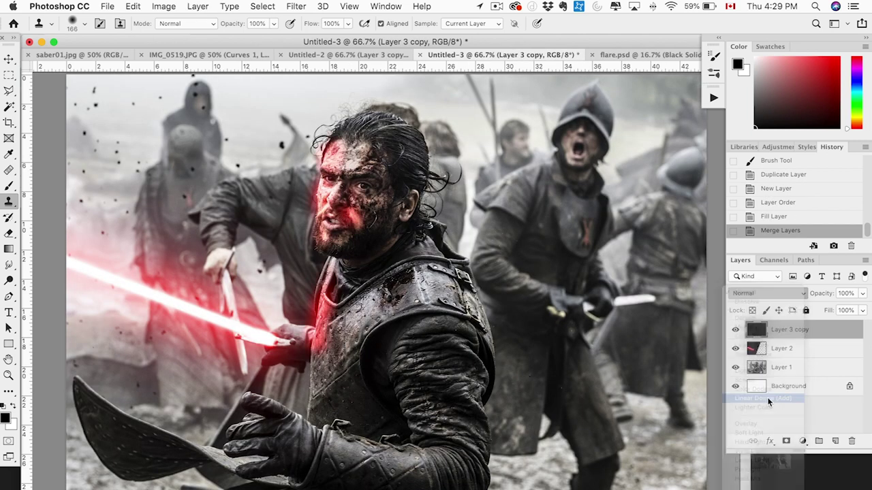
click(784, 441)
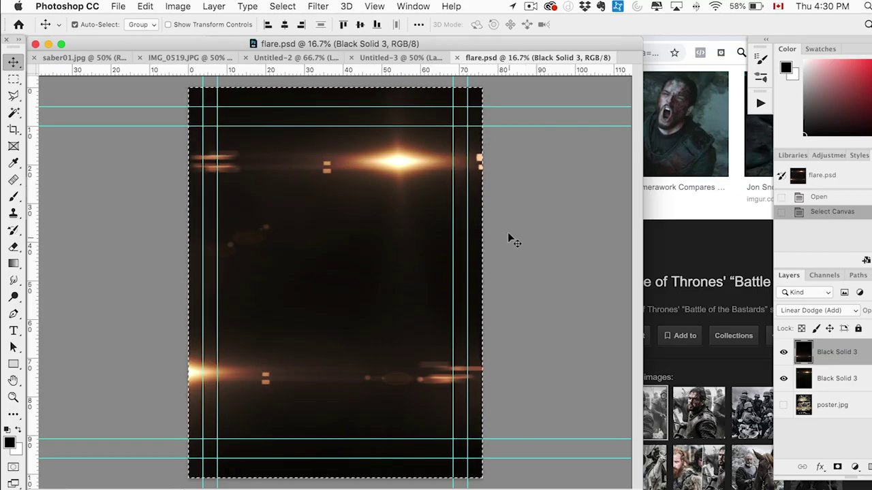
Step: Copy the selected lens flare image from flare.psd and paste it into the Untitled-3 battle scene
key(ctrl+c)
click(378, 58)
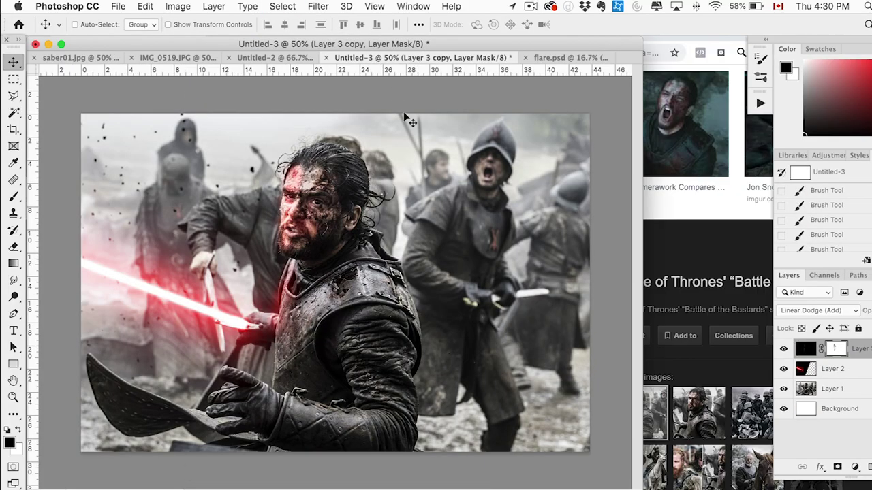
key(ctrl+v)
click(559, 308)
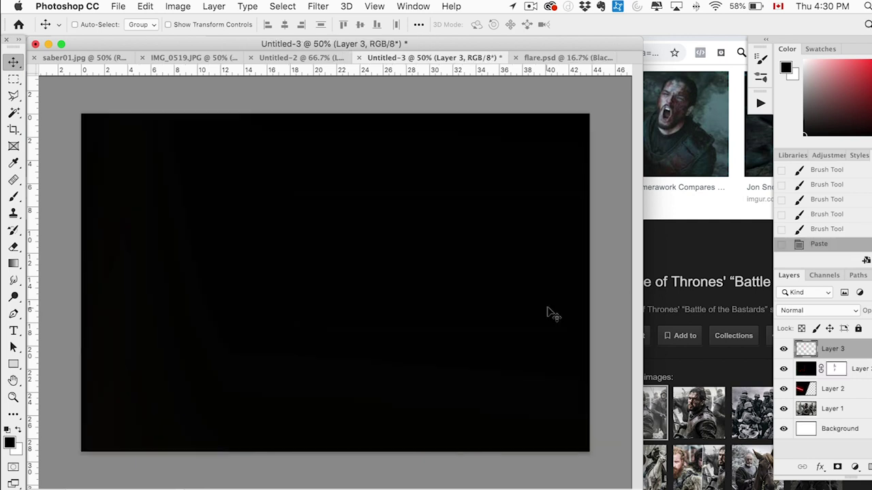
Step: Scale the pasted flare to about 62% and position it so its light streak runs across the lower part of the photo
key(ctrl+t)
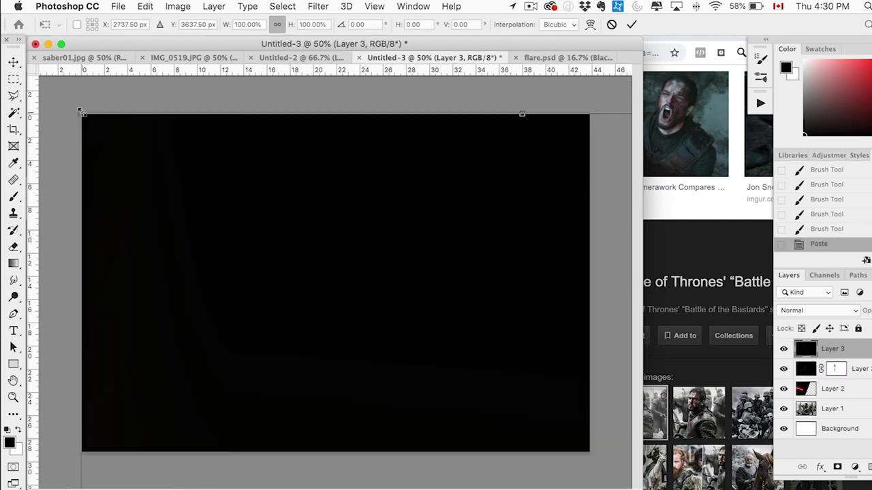
drag(82, 115, 257, 348)
drag(411, 387, 151, 141)
drag(87, 112, 405, 330)
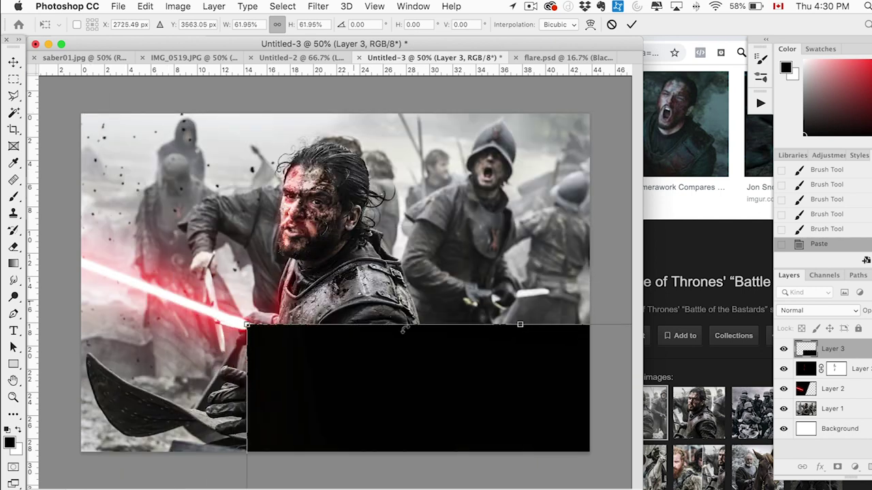
drag(426, 384, 282, 150)
drag(344, 317, 422, 324)
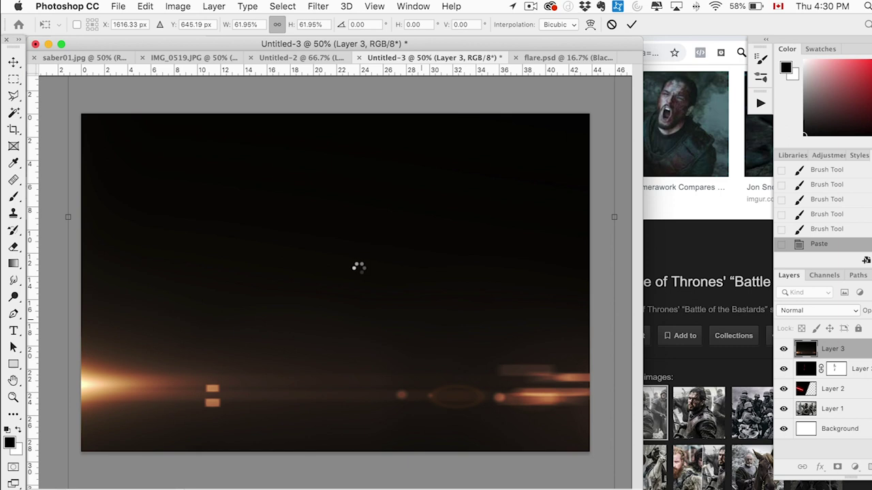
key(Return)
Step: Shift the flare left and widen it to about 107% so it covers the photo's right edge
drag(384, 290, 333, 284)
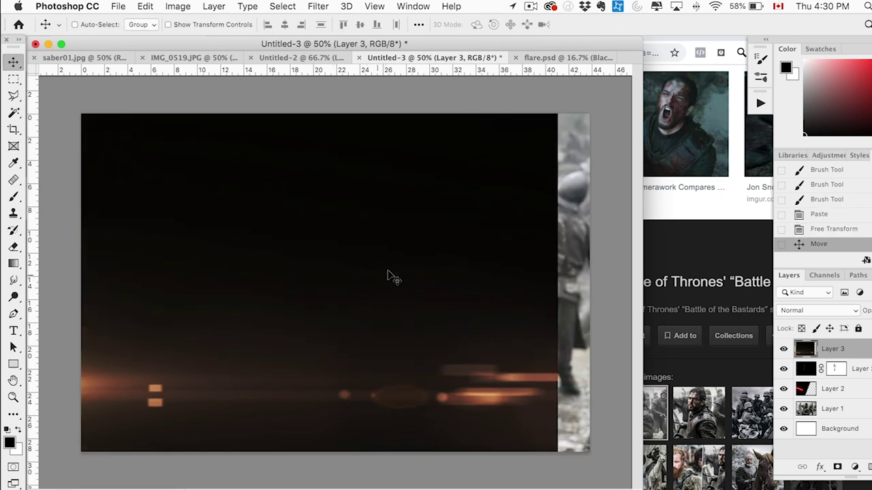
key(super+t)
drag(557, 216, 589, 225)
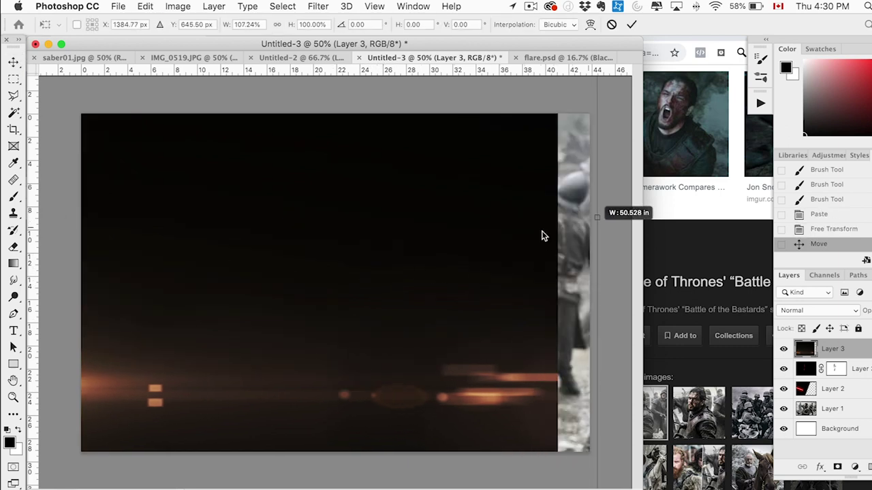
key(Return)
Step: Set the flare layer's blending to Linear Dodge (Add) and shift its hue to about -22
click(801, 314)
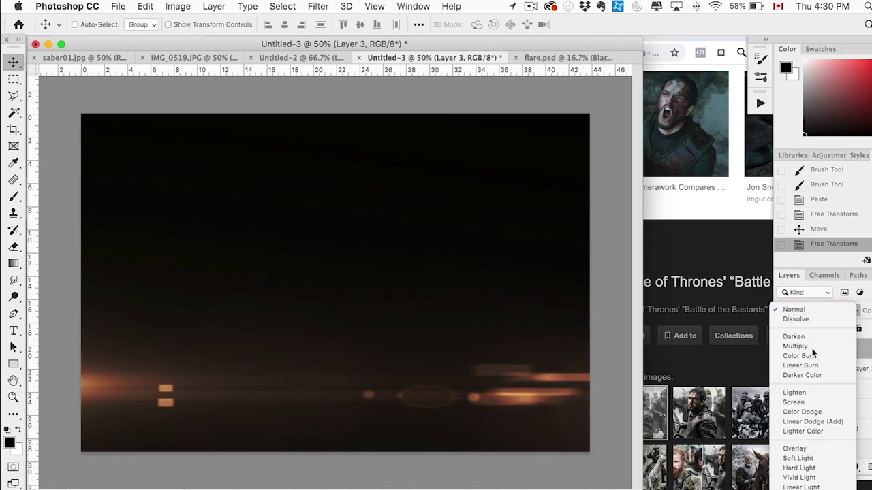
click(810, 380)
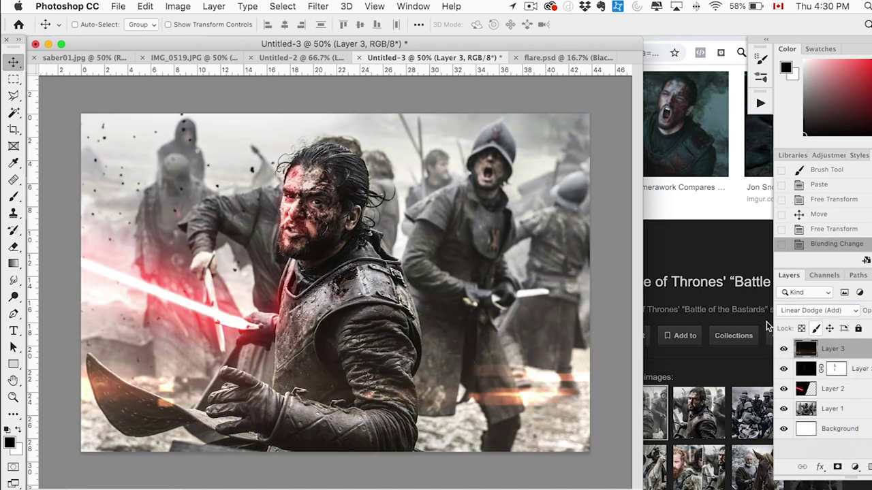
key(super+u)
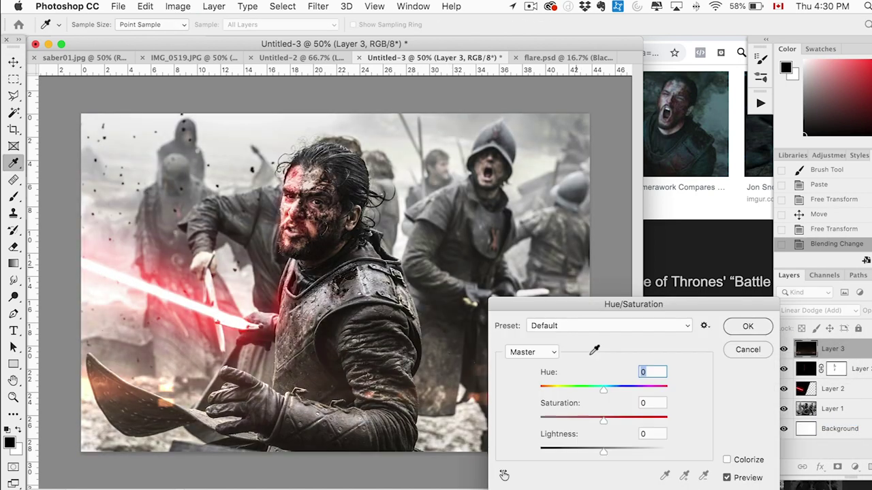
drag(611, 390, 598, 389)
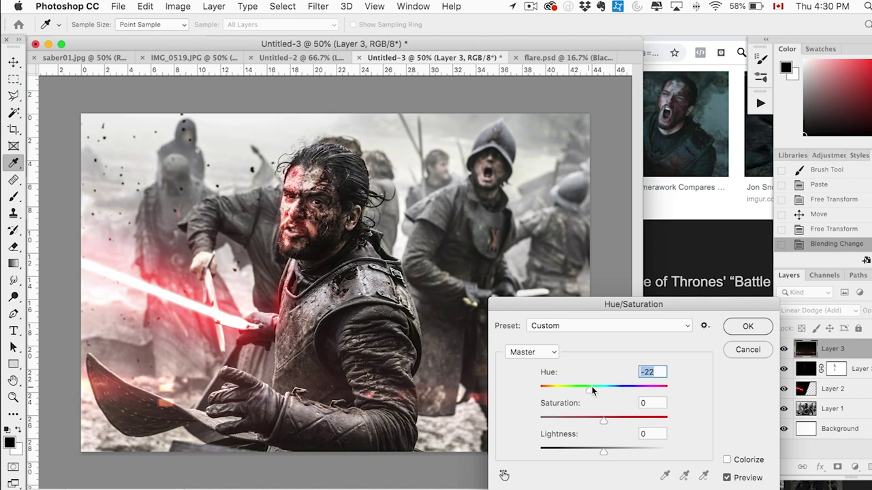
click(730, 328)
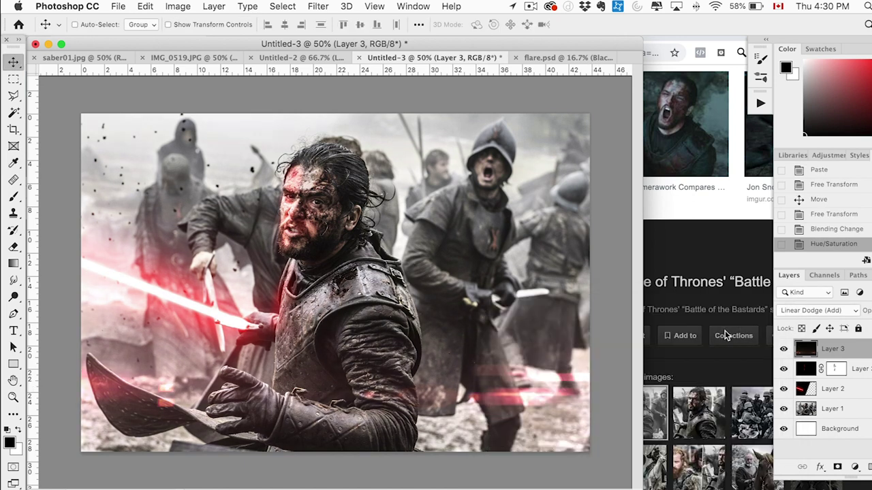